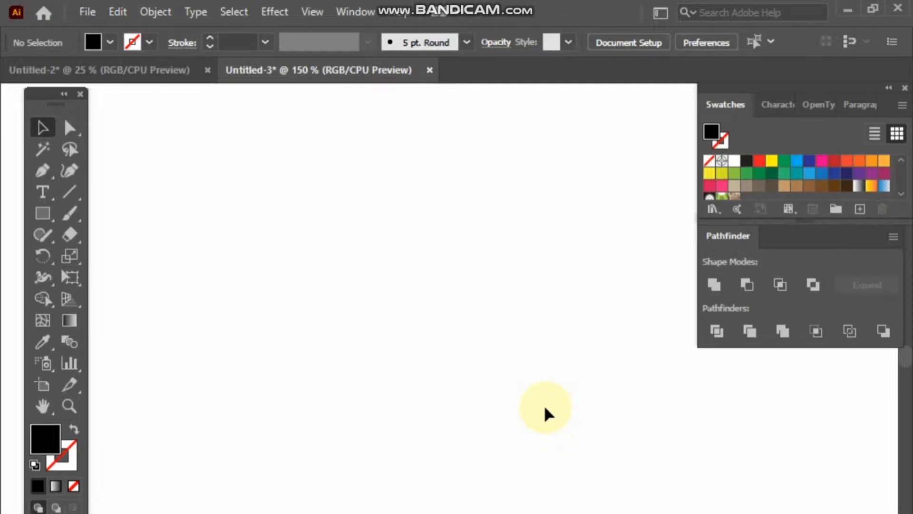
Draw a tall, narrow black rectangle on the artboard
left_click(44, 212)
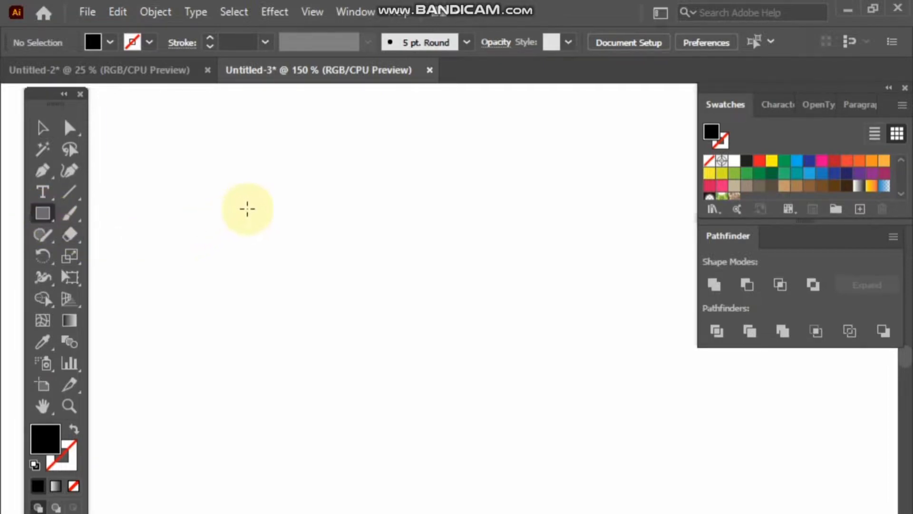
left_click_drag(250, 199, 286, 339)
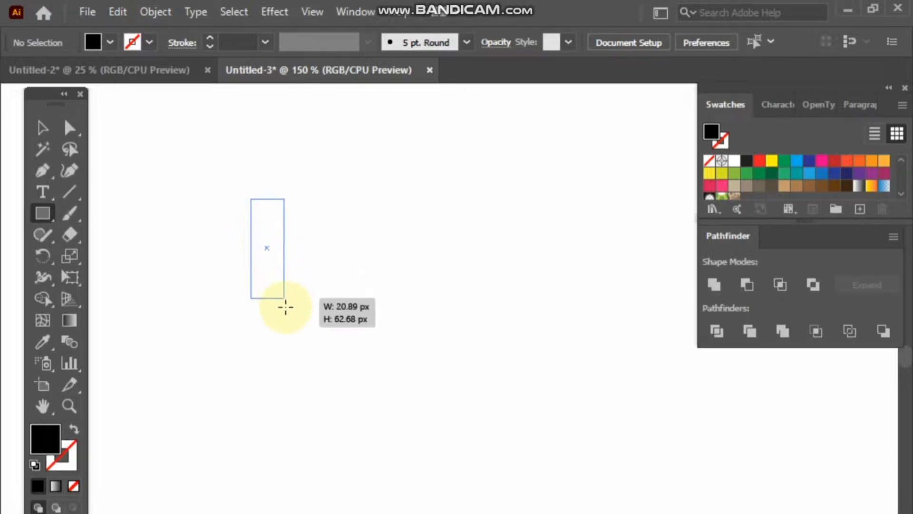
left_click_drag(287, 339, 291, 341)
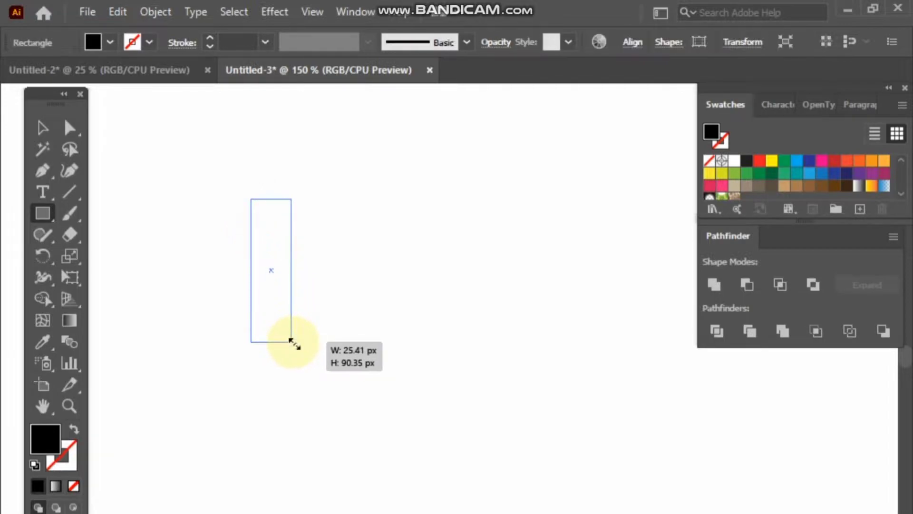
Drag a live-corner widget to round the rectangle's corners fully into a pill
left_click(70, 127)
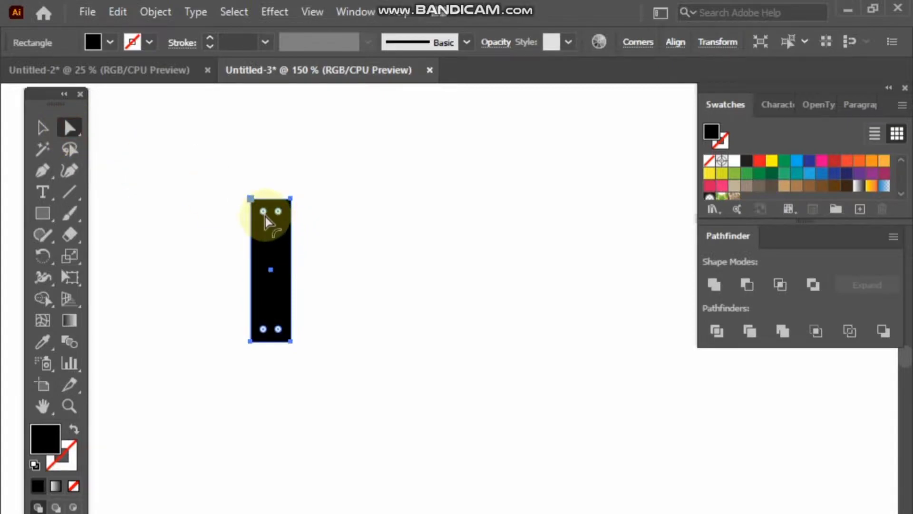
left_click_drag(266, 216, 272, 257)
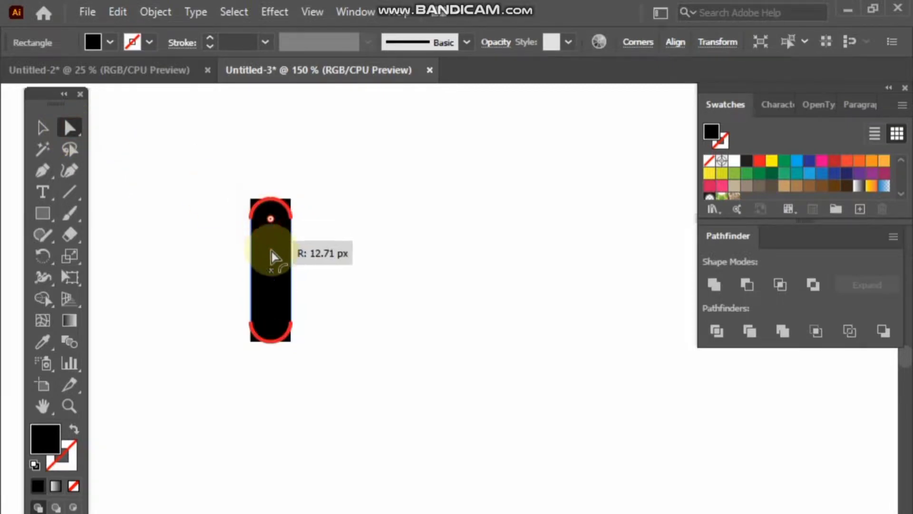
left_click(41, 127)
left_click(189, 172)
scroll(190, 179, "up", 1)
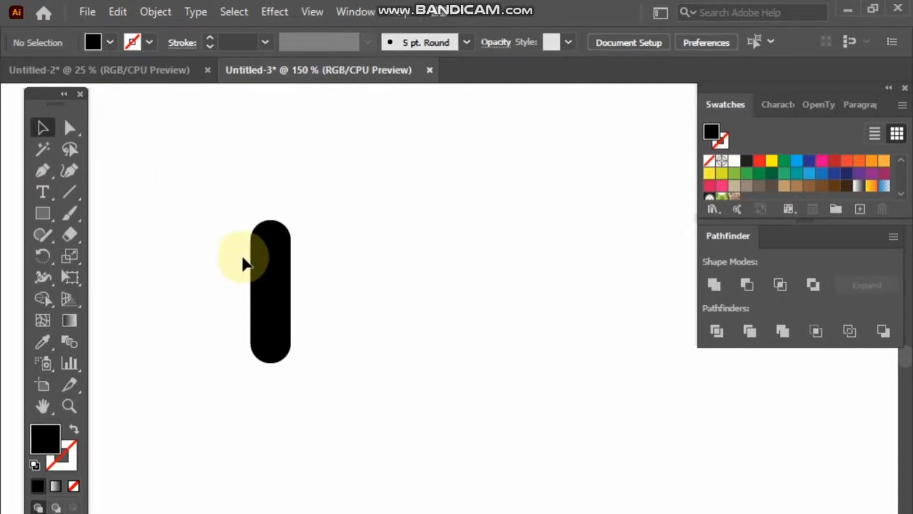
scroll(298, 286, "up", 2)
Draw a red-stroke, no-fill vertical line from above to below the pill
left_click_drag(302, 290, 403, 297)
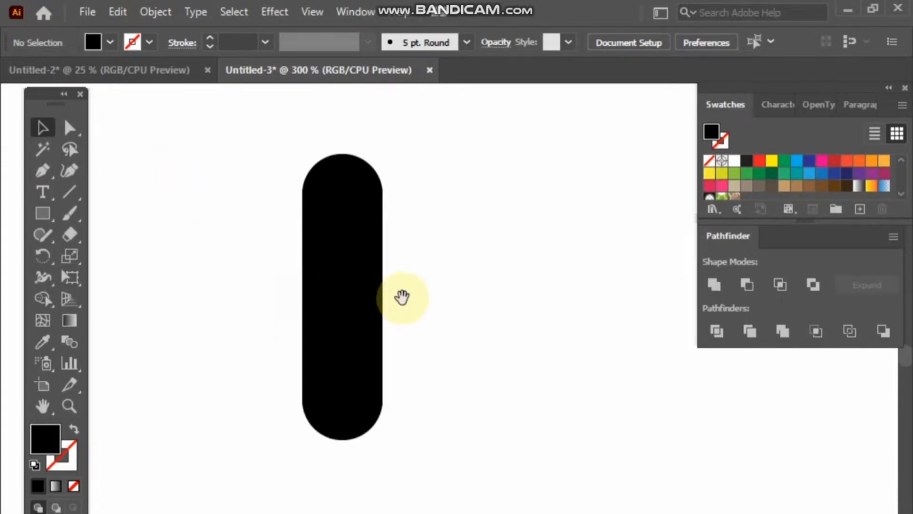
left_click(44, 167)
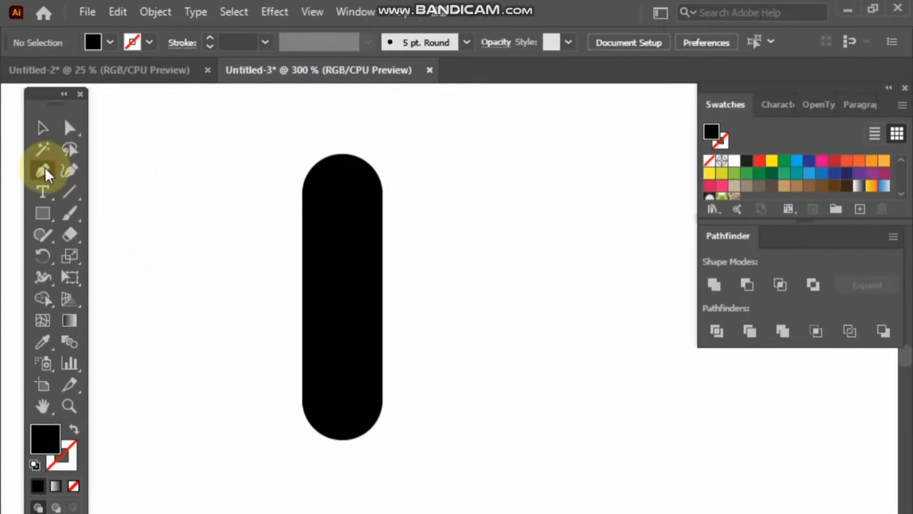
left_click(760, 160)
left_click(74, 428)
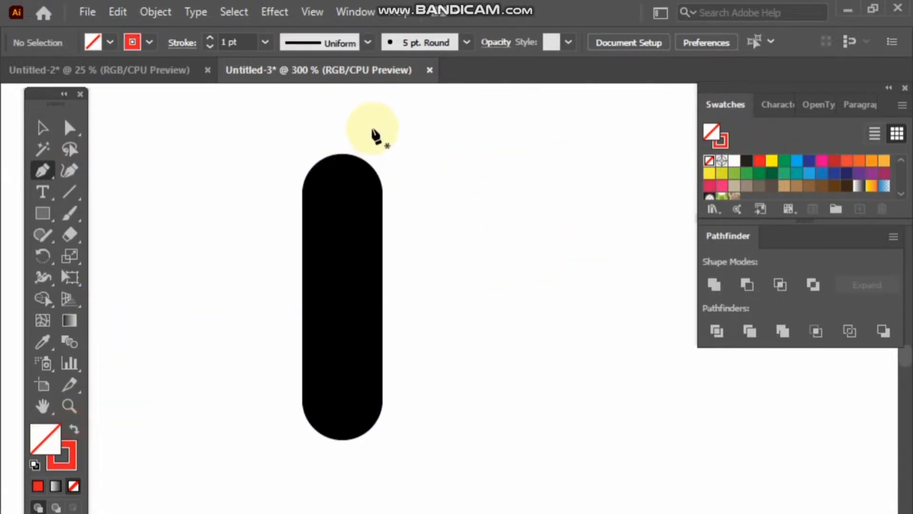
left_click(343, 118)
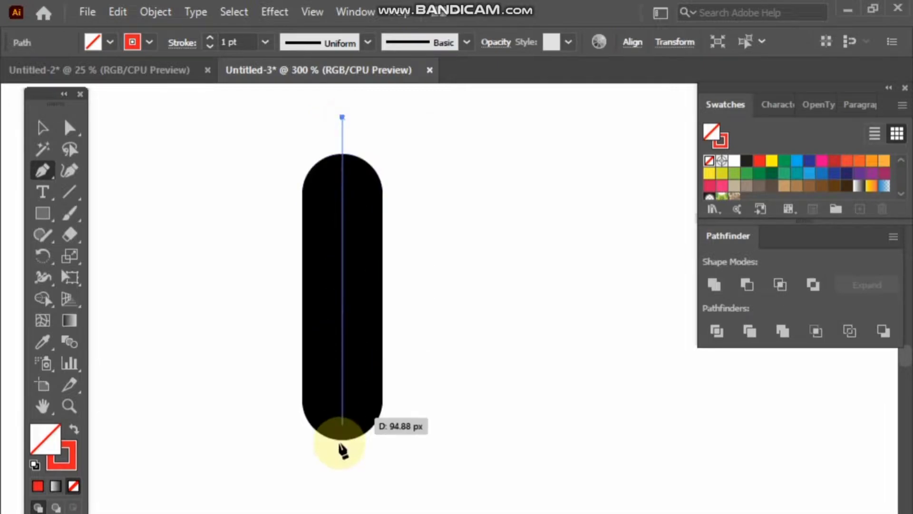
left_click_drag(342, 473, 171, 327)
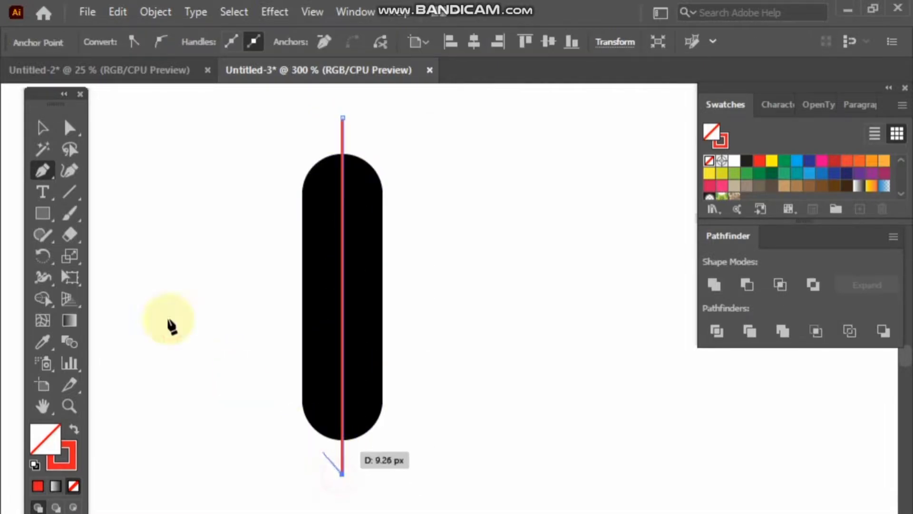
Horizontally centre the red line on the pill using Align
left_click(42, 128)
left_click_drag(228, 158, 625, 148)
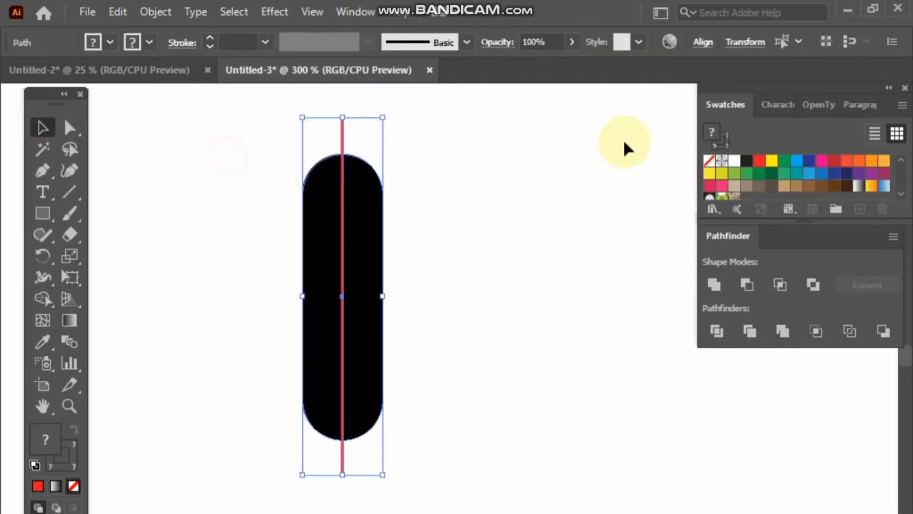
left_click(703, 41)
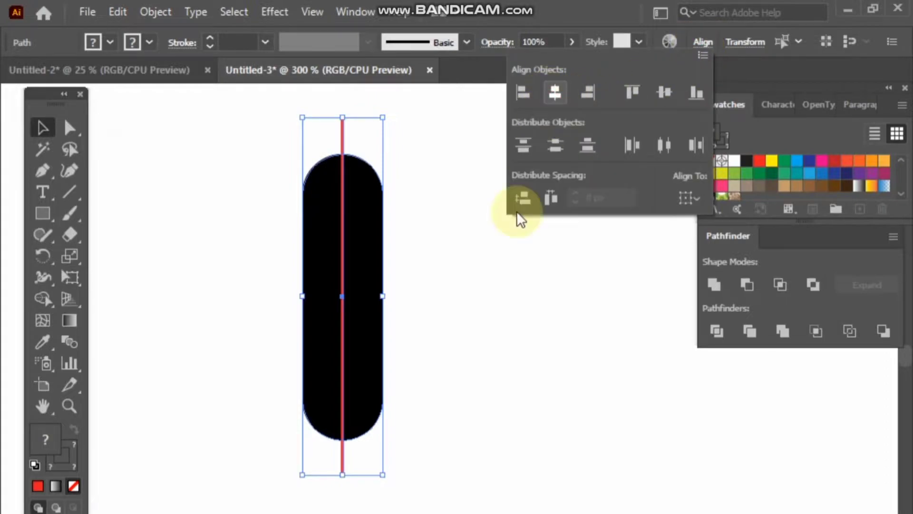
left_click(484, 266)
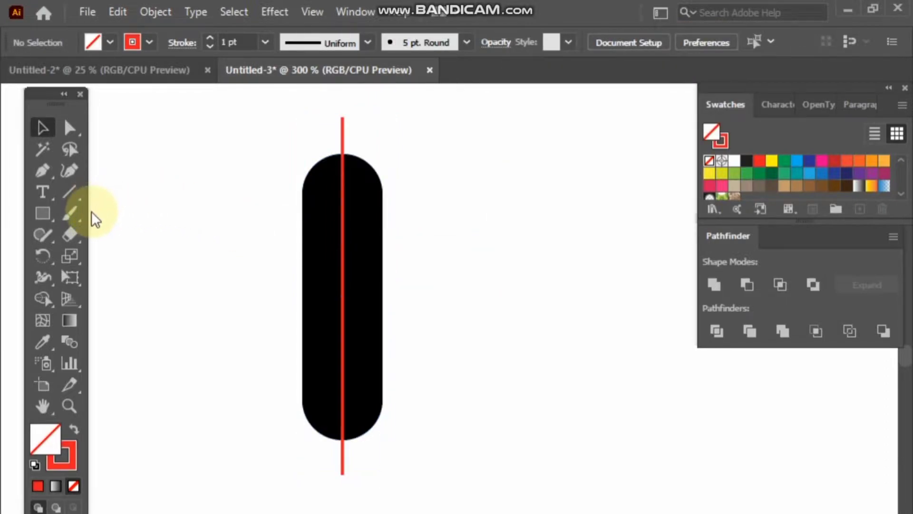
Draw a thin solid red bar with no outline across the pill's upper left half
left_click(48, 215)
scroll(326, 224, "up", 1)
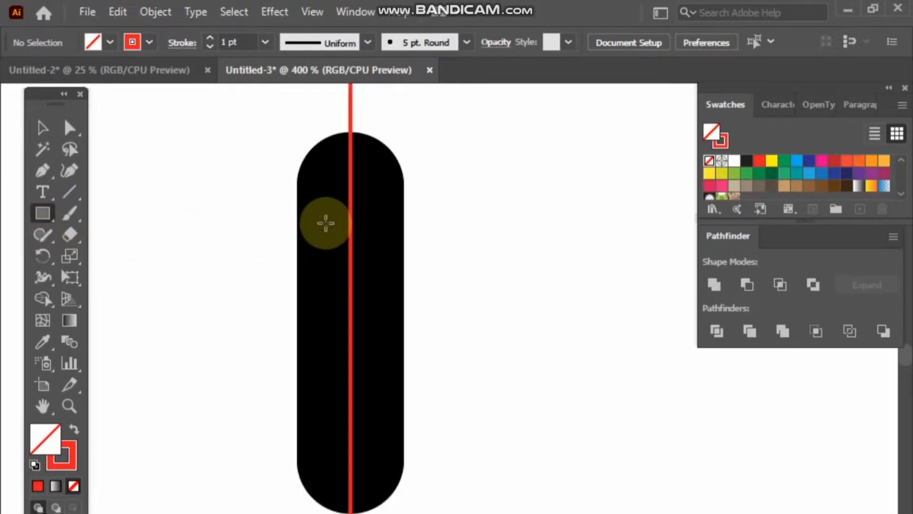
scroll(288, 202, "up", 1)
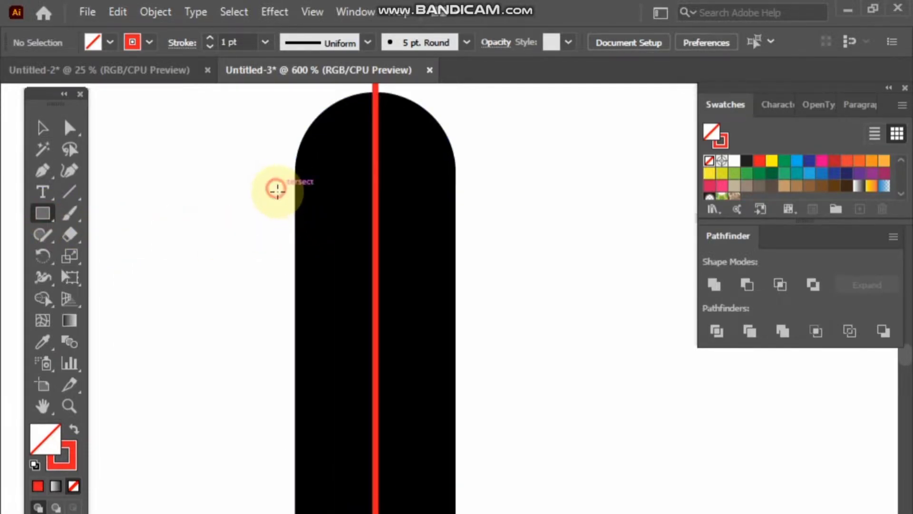
left_click_drag(277, 189, 376, 205)
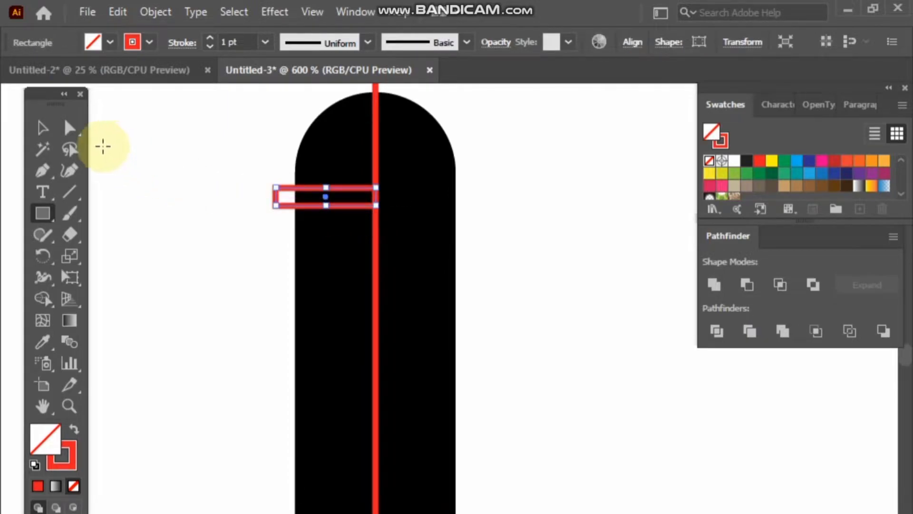
left_click(74, 432)
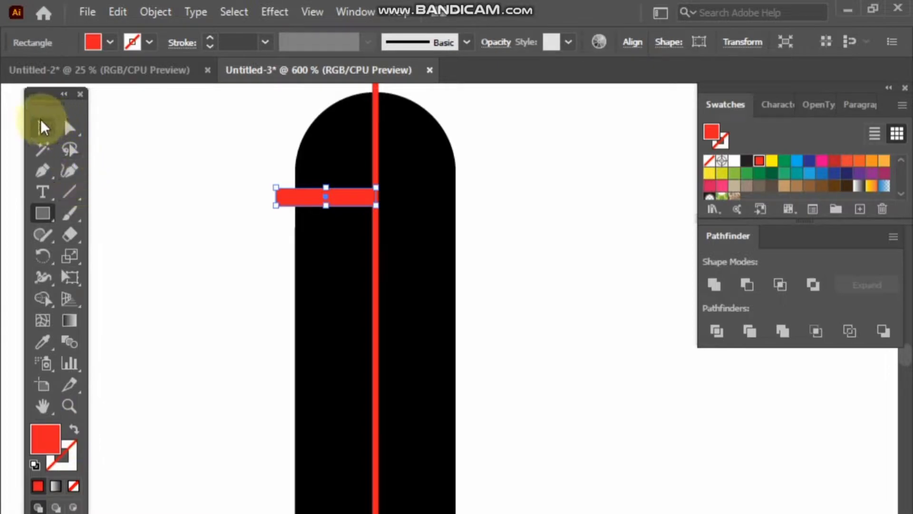
left_click(41, 128)
left_click(110, 153)
Alt-drag a copy of the bar downward and repeat with Ctrl+D for evenly spaced bars
scroll(131, 157, "down", 1)
left_click_drag(135, 168, 146, 152)
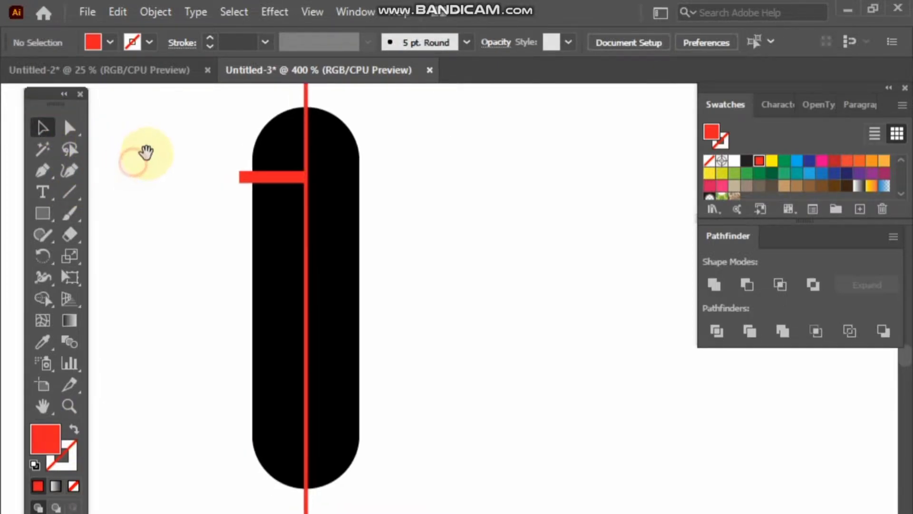
left_click_drag(269, 177, 274, 197)
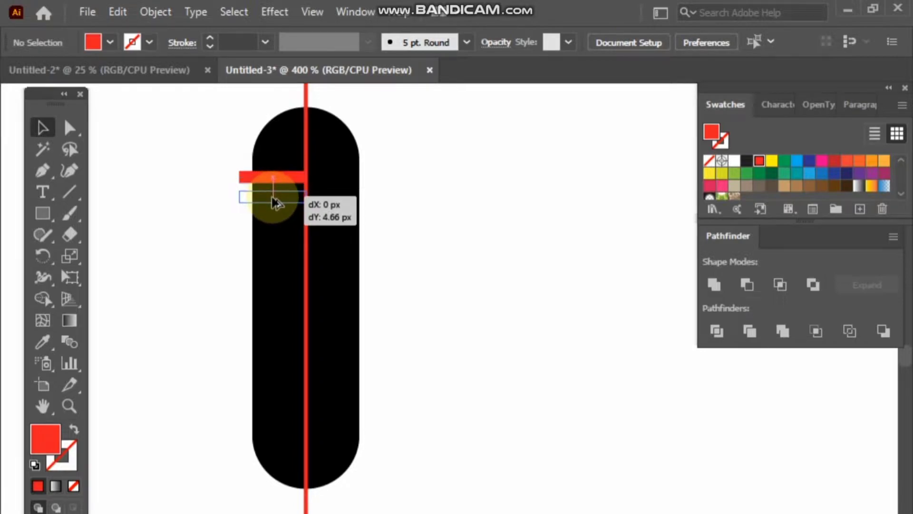
left_click_drag(274, 197, 273, 200)
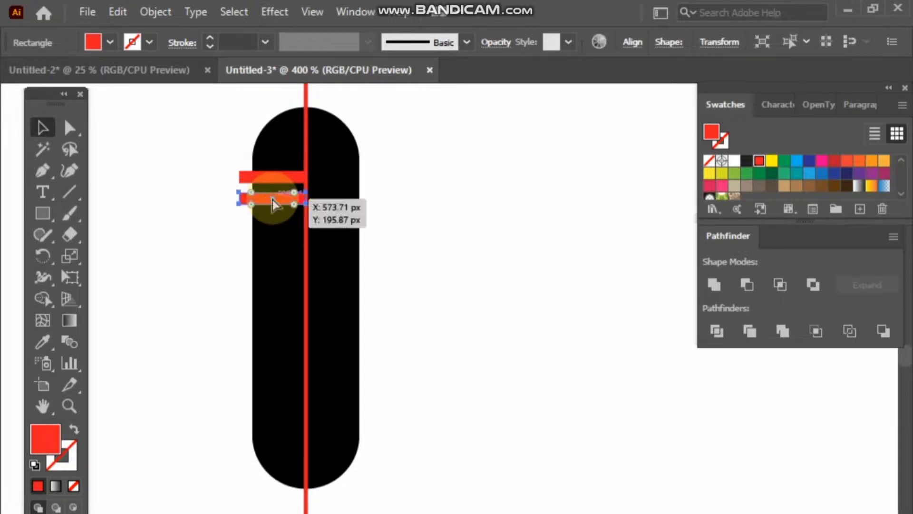
key("ctrl+d")
key("ctrl+d")
key("ctrl+d")
key("ctrl+d")
key("ctrl+d")
key("ctrl+d")
key("ctrl+d")
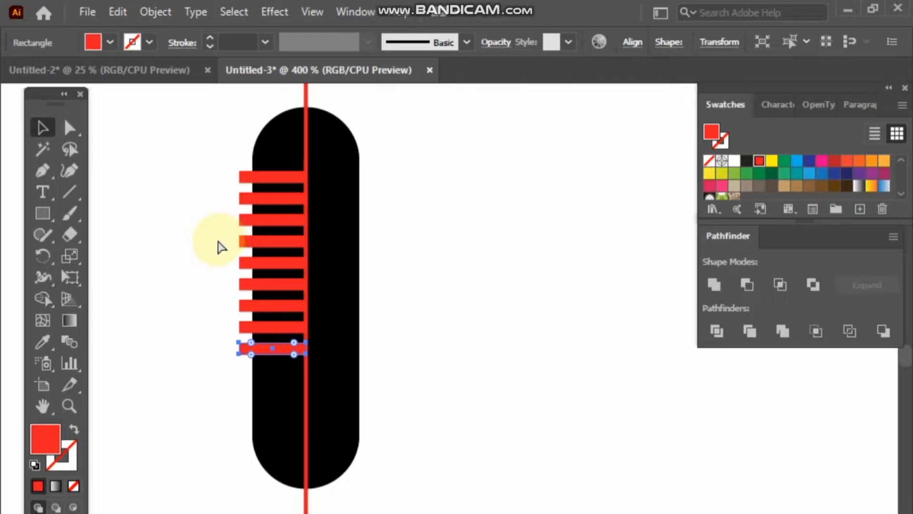
key("ctrl+d")
key("ctrl+d")
key("ctrl+d")
key("ctrl+d")
Delete the red vertical centre line
left_click(218, 241)
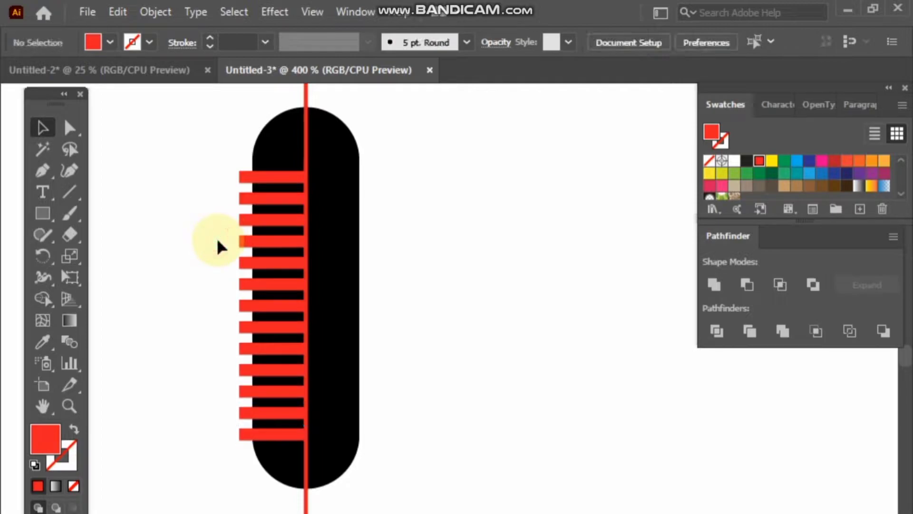
left_click_drag(218, 240, 252, 263)
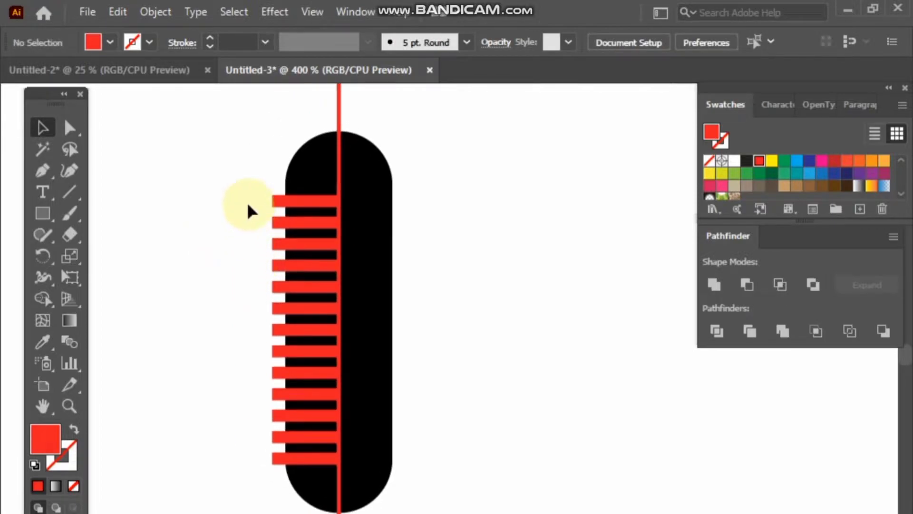
left_click(341, 112)
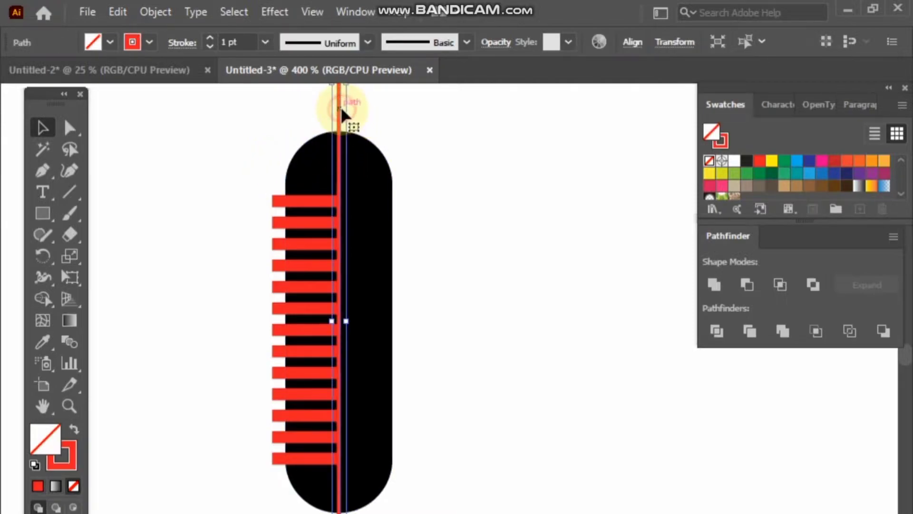
key("Delete")
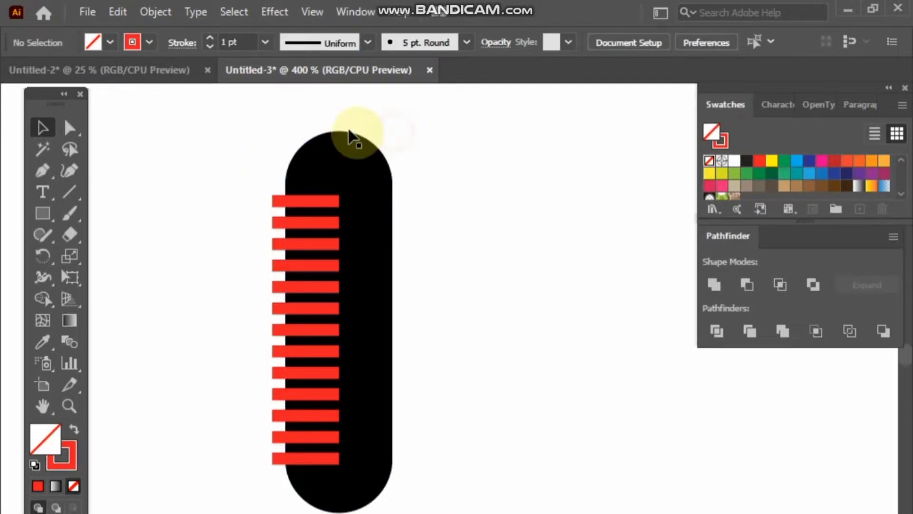
Subtract the red bars from the black pill with Pathfinder to cut notches
left_click_drag(264, 115, 443, 482)
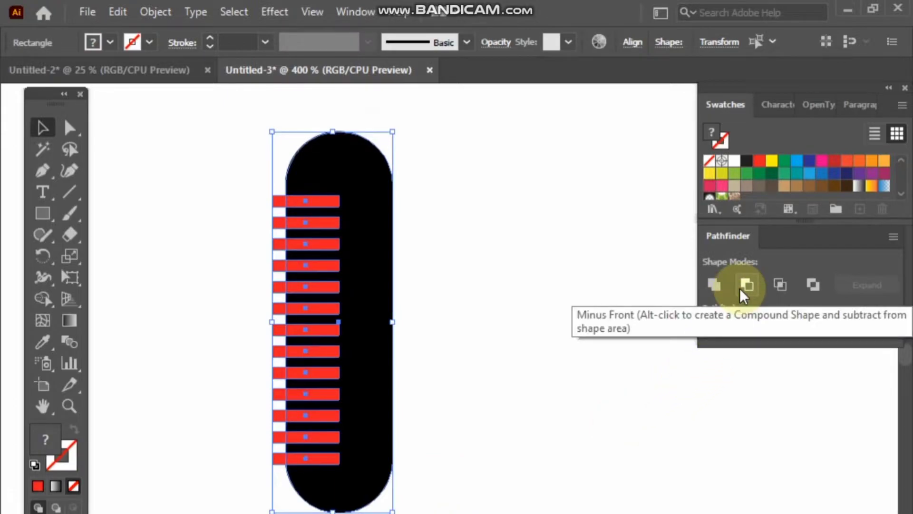
left_click_drag(761, 238, 549, 260)
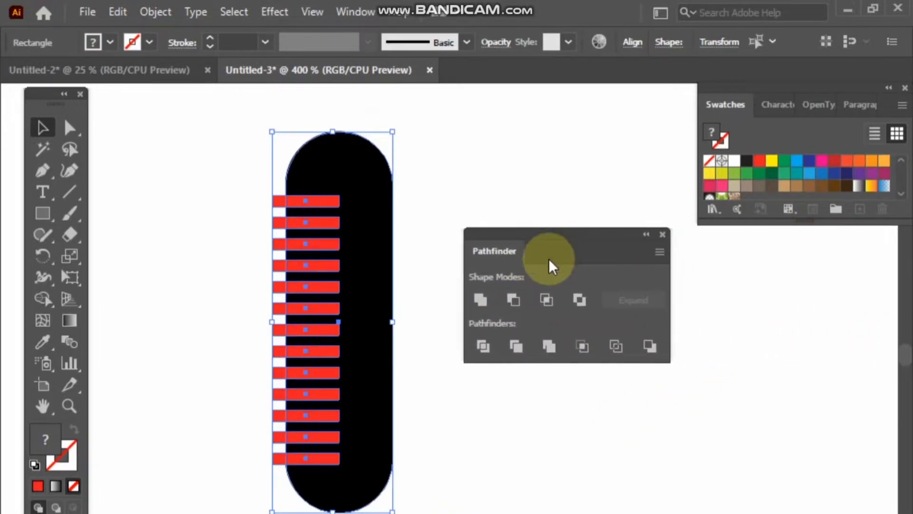
left_click(513, 297)
left_click_drag(568, 237, 797, 233)
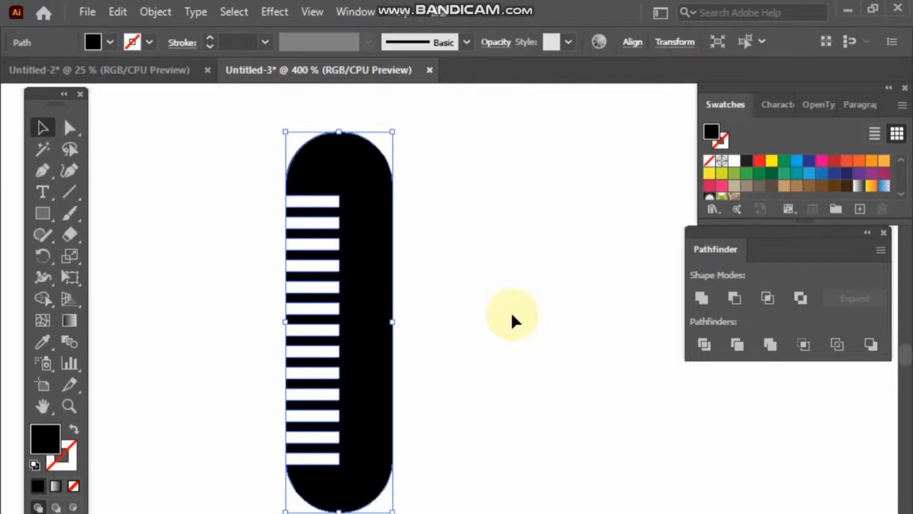
Shrink the slotted microphone head by dragging its top bounding-box handle down
left_click(511, 314)
left_click(367, 301)
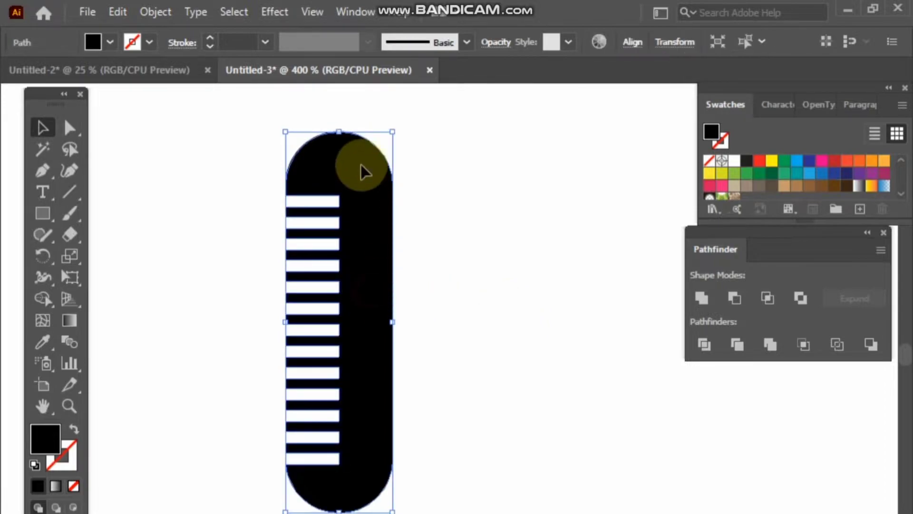
left_click_drag(344, 131, 339, 151)
left_click(428, 188)
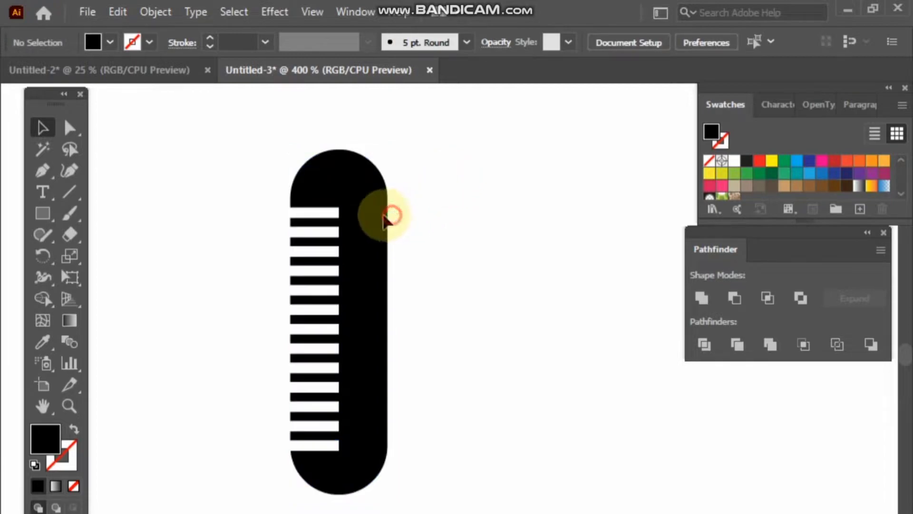
Shorten the microphone head a little more from the top
left_click(376, 218)
left_click_drag(341, 145, 339, 156)
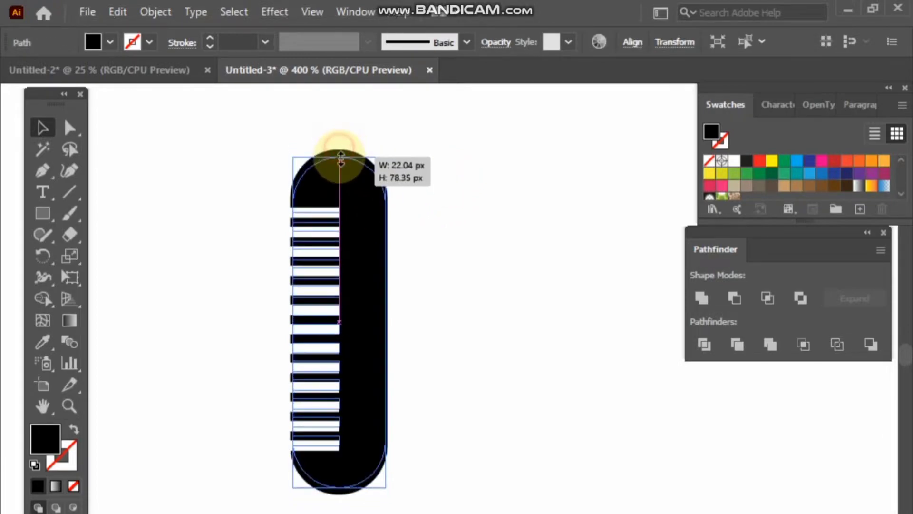
left_click(418, 164)
scroll(419, 164, "down", 2)
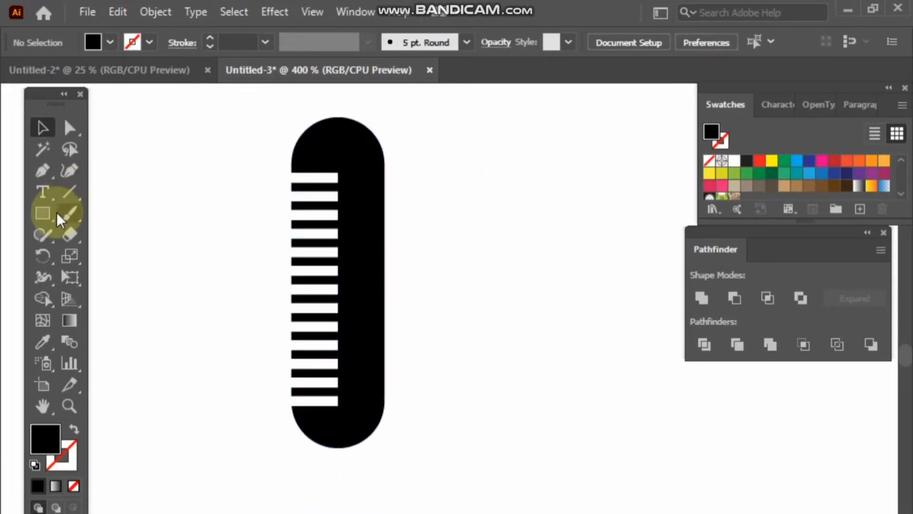
Draw a narrow black rectangle stem below the microphone head
left_click(43, 217)
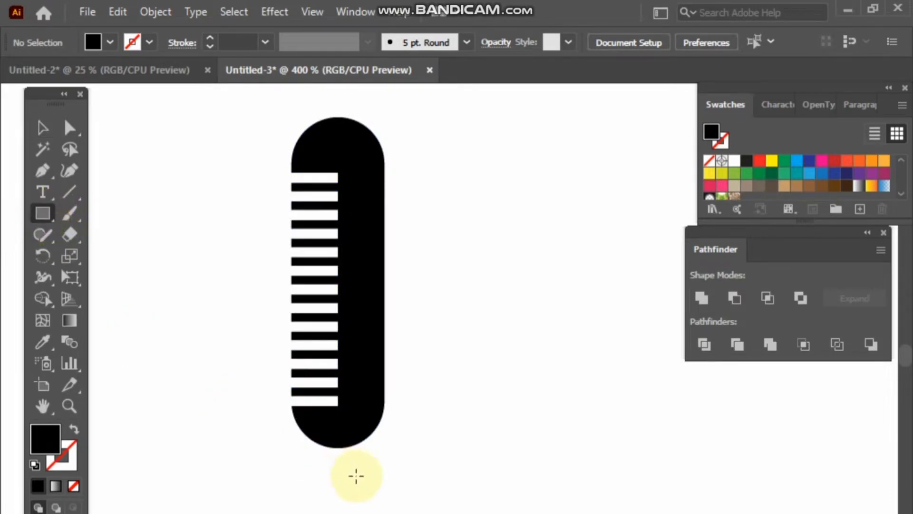
scroll(349, 465, "up", 1)
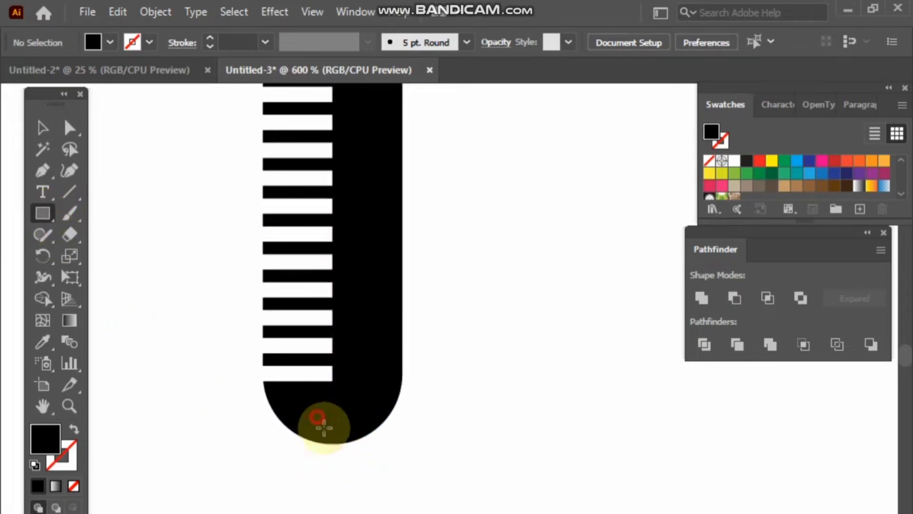
mouse_move(317, 417)
left_mouse_down()
mouse_move(352, 490)
mouse_move(346, 498)
left_mouse_up()
left_click(43, 127)
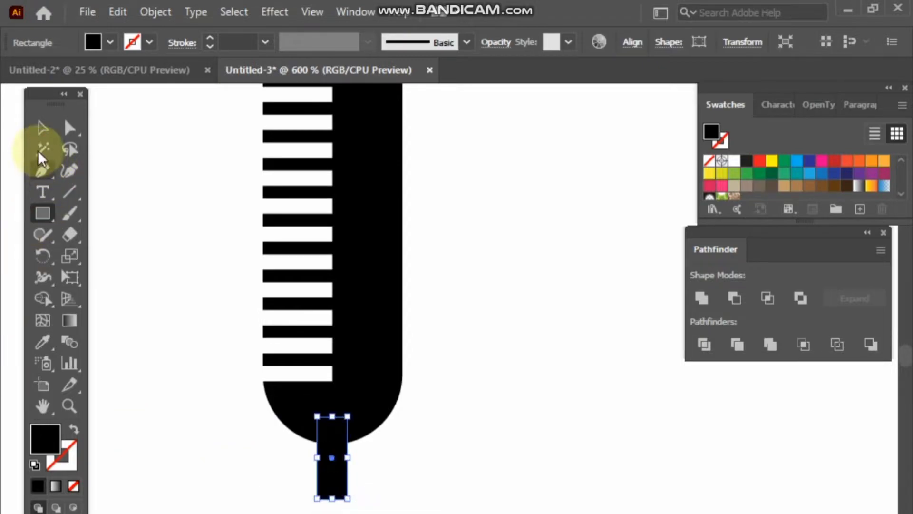
left_click(162, 185)
left_click_drag(252, 313, 251, 235)
Draw a wide flat base bar across the bottom of the stem
left_click(44, 210)
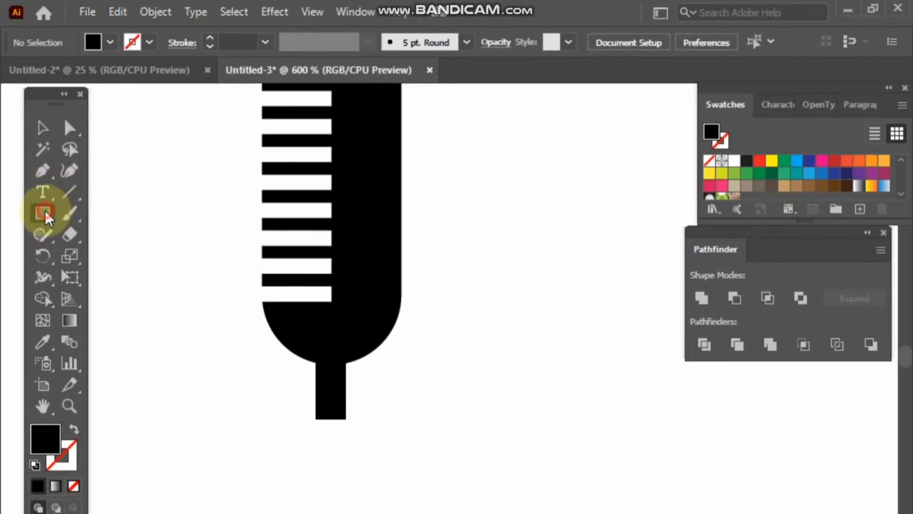
left_click_drag(279, 403, 374, 419)
left_click(117, 400)
left_click(495, 365)
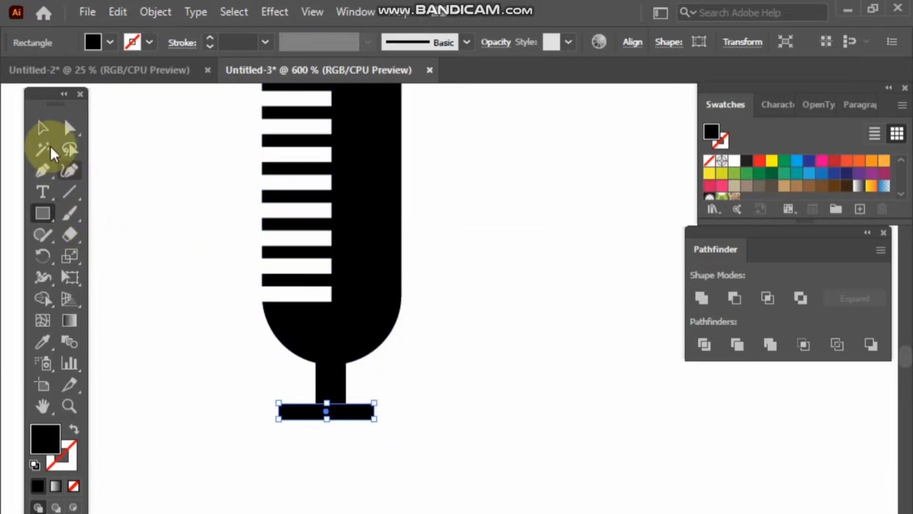
Horizontally centre the head, stem and base on one another with Align
left_click(43, 127)
left_click_drag(187, 249, 471, 475)
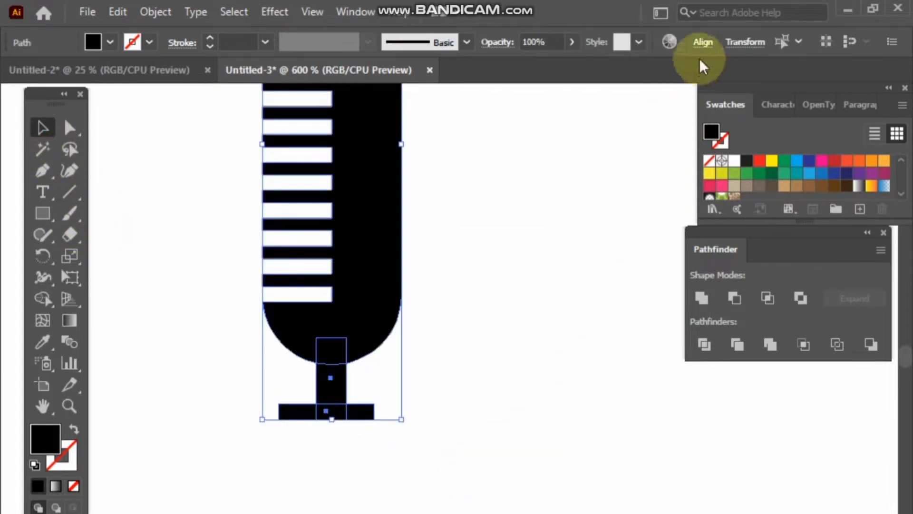
left_click(703, 43)
left_click(560, 91)
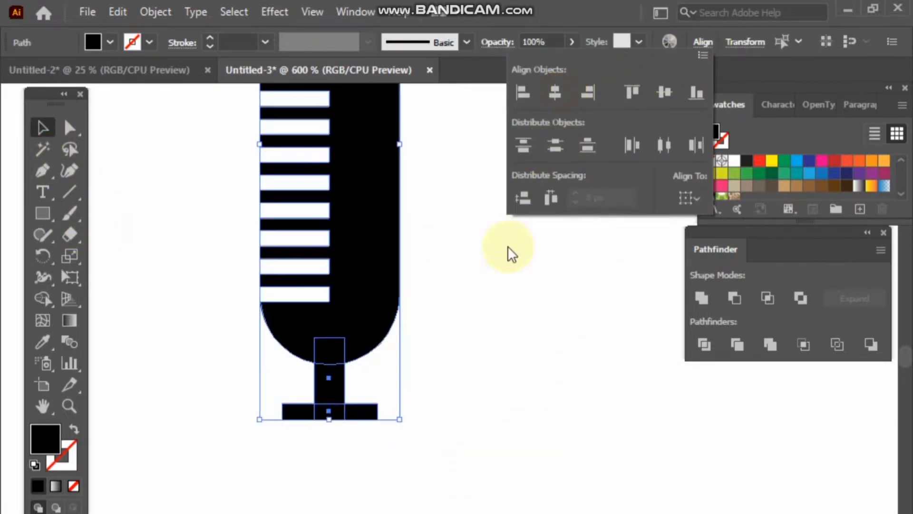
left_click(495, 282)
mouse_move(498, 307)
left_mouse_down()
mouse_move(497, 285)
mouse_move(438, 442)
left_mouse_up()
scroll(495, 282, "down", 2)
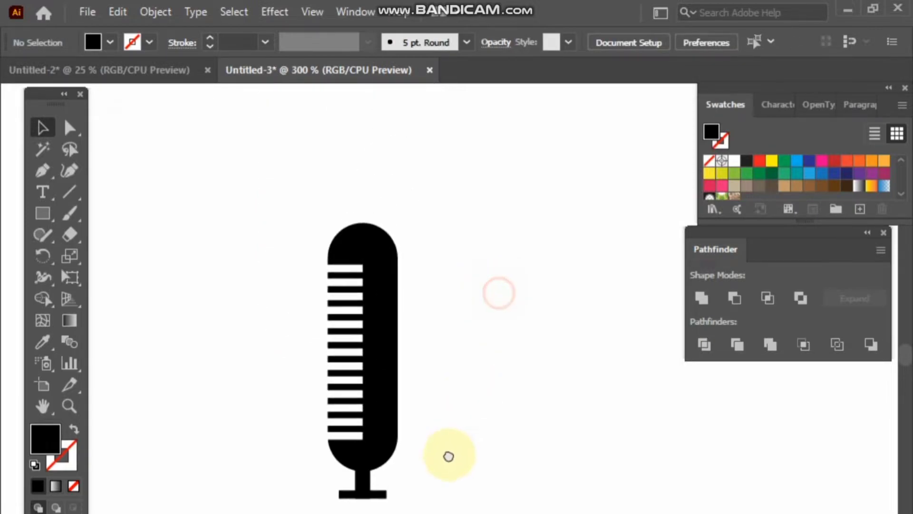
Unite the microphone parts into one shape and move it up and left
left_click_drag(245, 358, 442, 511)
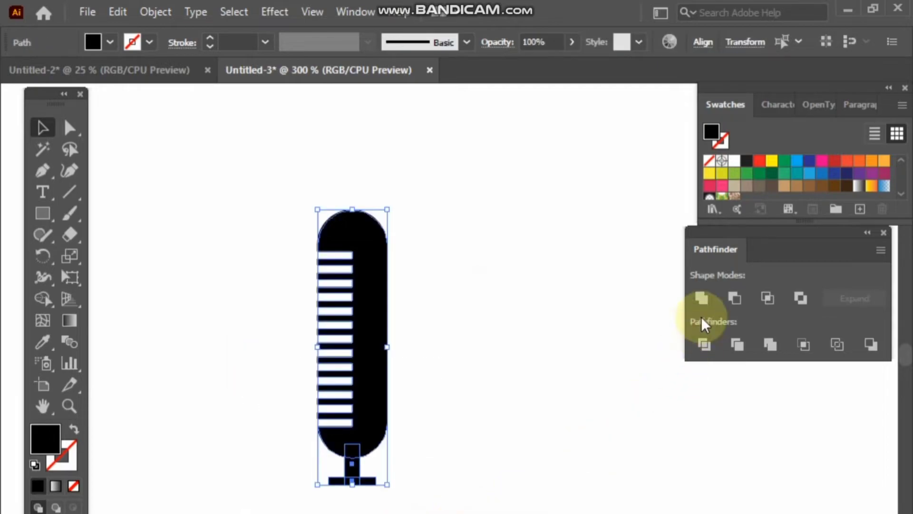
left_click(704, 299)
left_click(561, 316)
left_click_drag(364, 352, 352, 314)
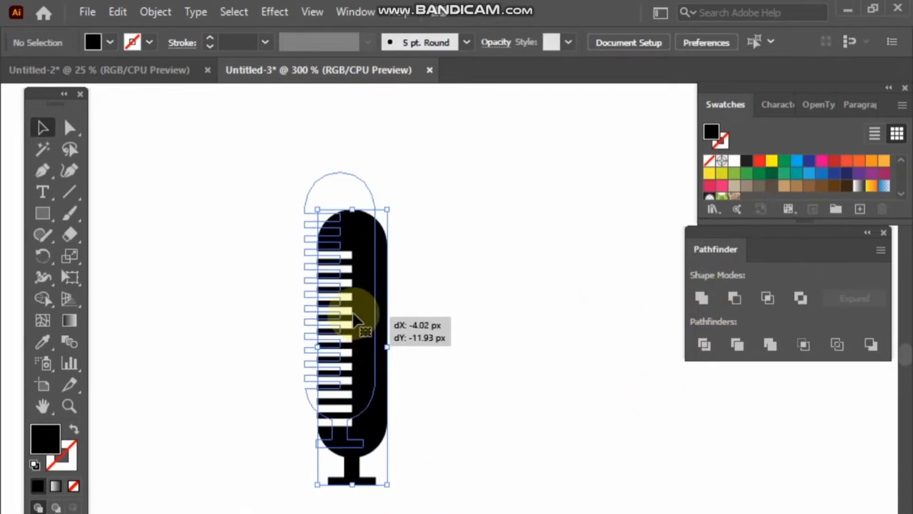
left_click_drag(361, 346, 354, 308)
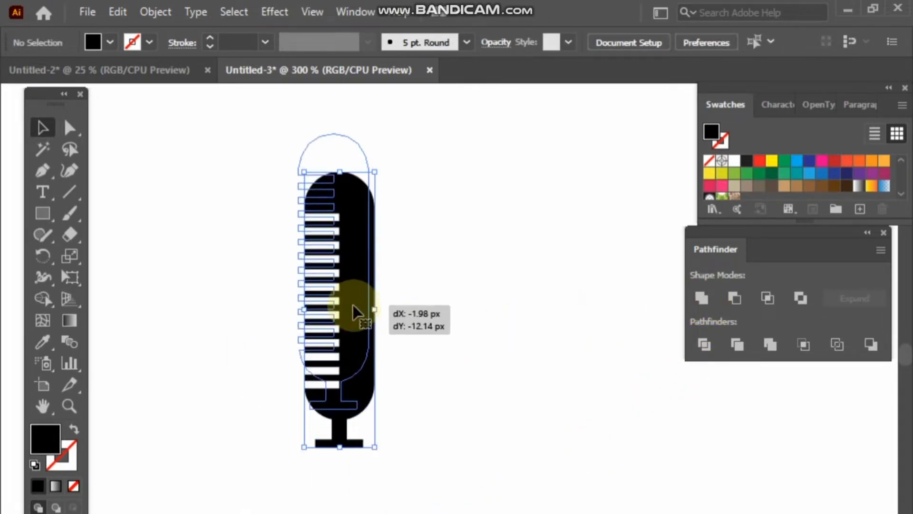
left_click(432, 303)
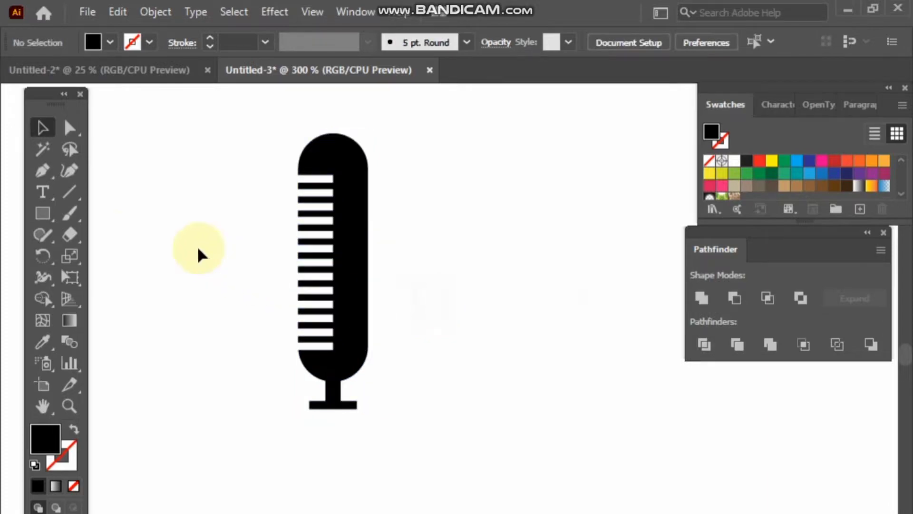
Draw a circle around the microphone with the Ellipse Tool as a black outline, no fill
left_click(47, 215)
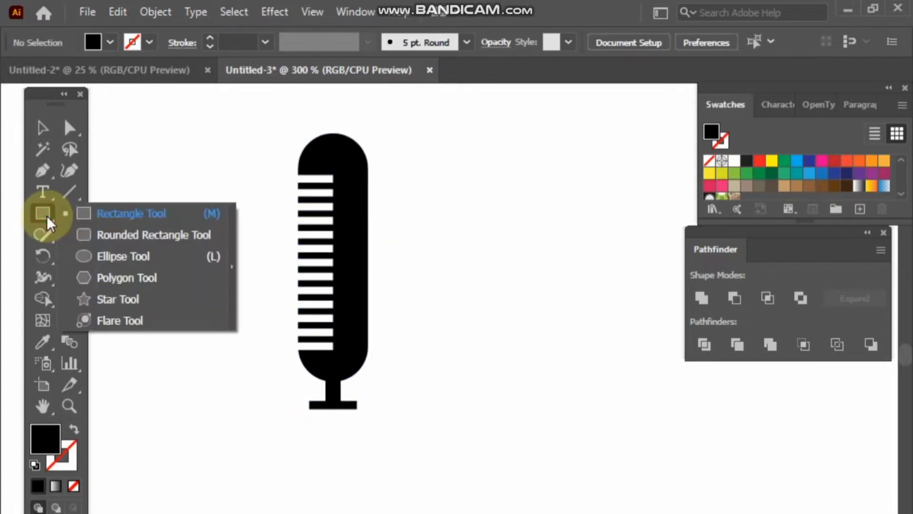
left_click(173, 256)
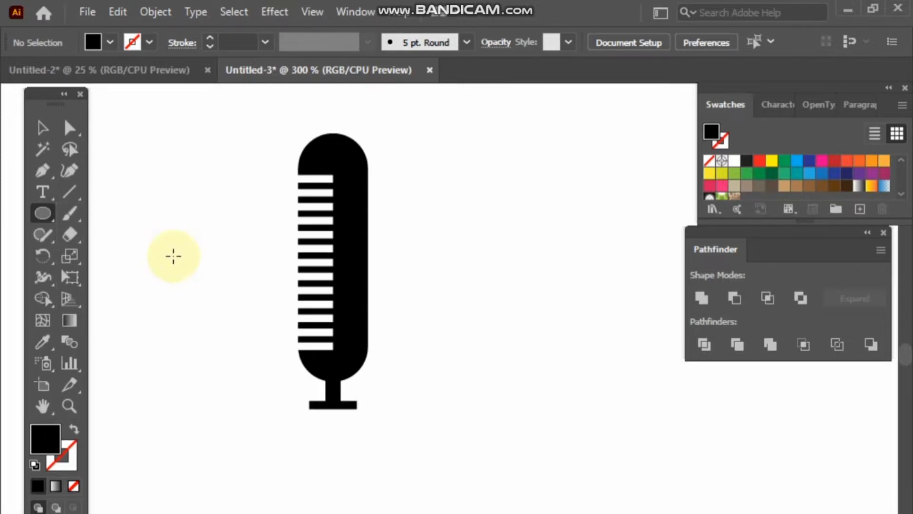
left_click_drag(344, 313, 490, 451)
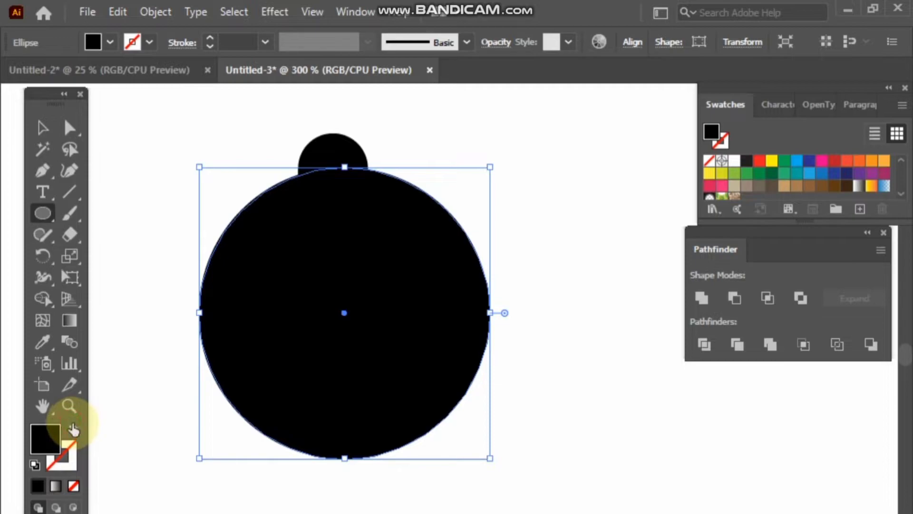
left_click(73, 431)
left_click(42, 127)
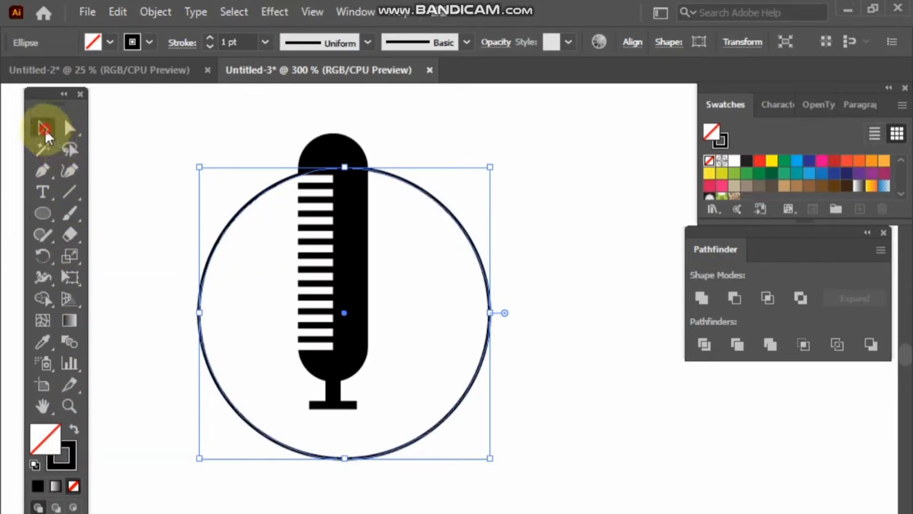
Set the circle's stroke weight to 3 pt
left_click(236, 42)
type("3")
key("Return")
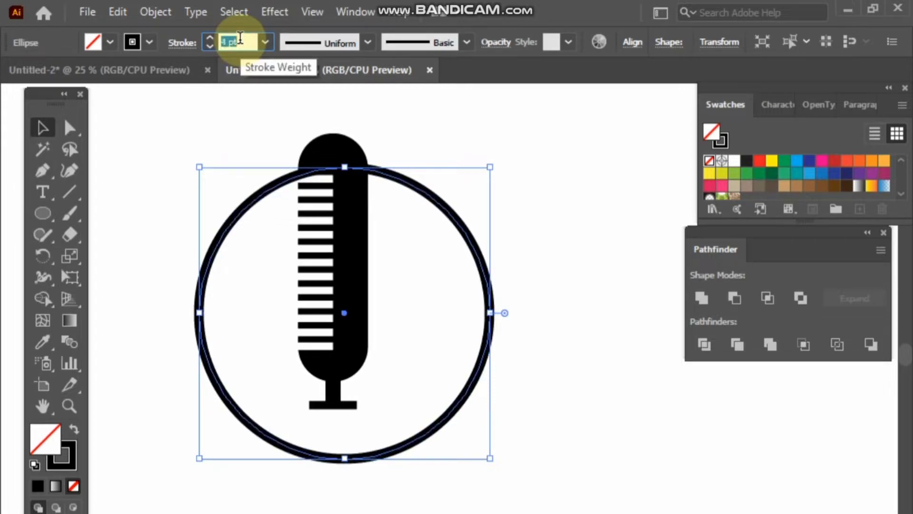
key("Return")
left_click(223, 183)
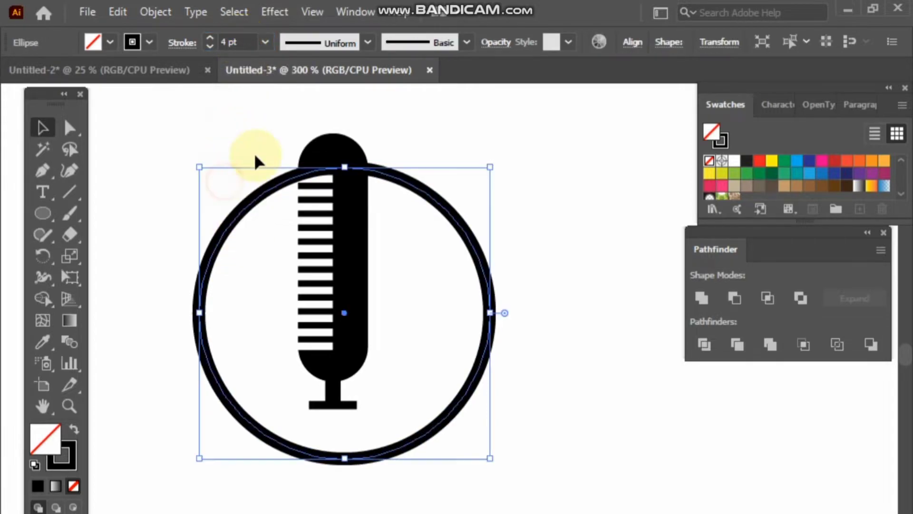
left_click(235, 42)
type("3")
key("Return")
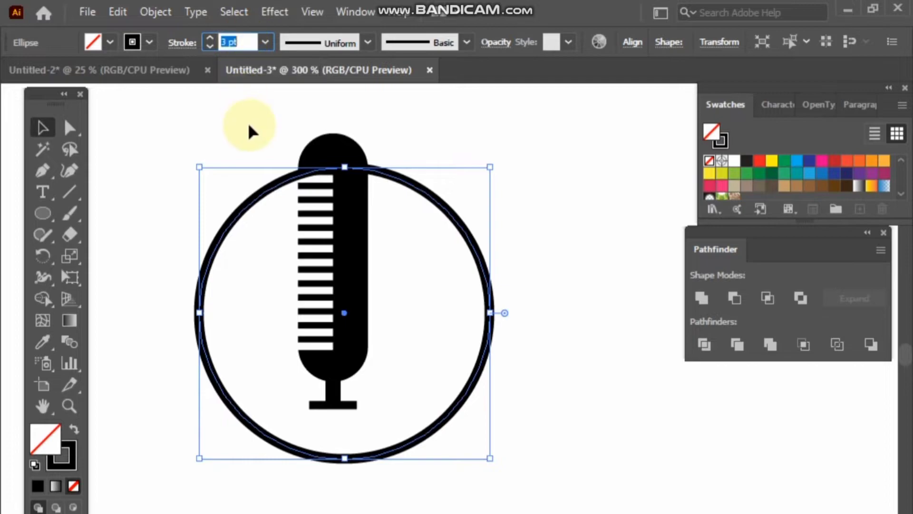
left_click(247, 121)
Try shrinking the circle slightly around its centre, undoing both resize attempts
left_click_drag(251, 146, 262, 231)
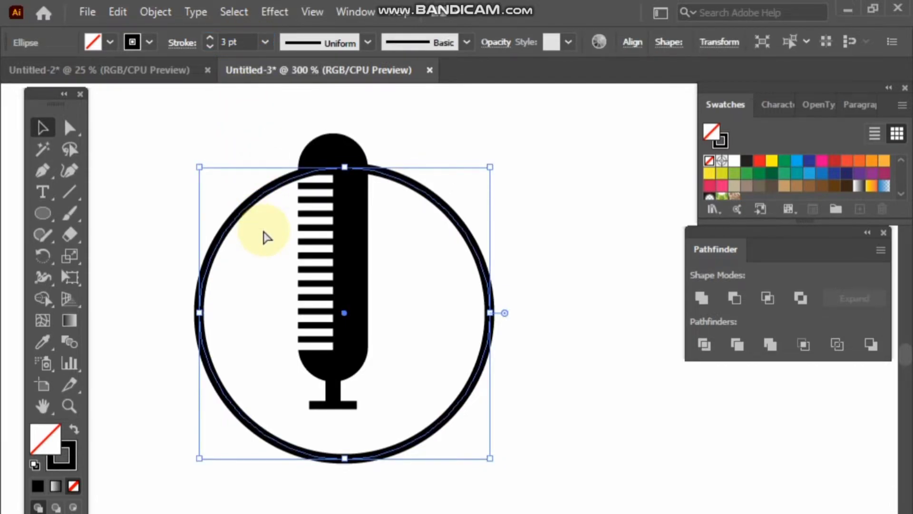
key("a")
key("v")
key("a")
key("v")
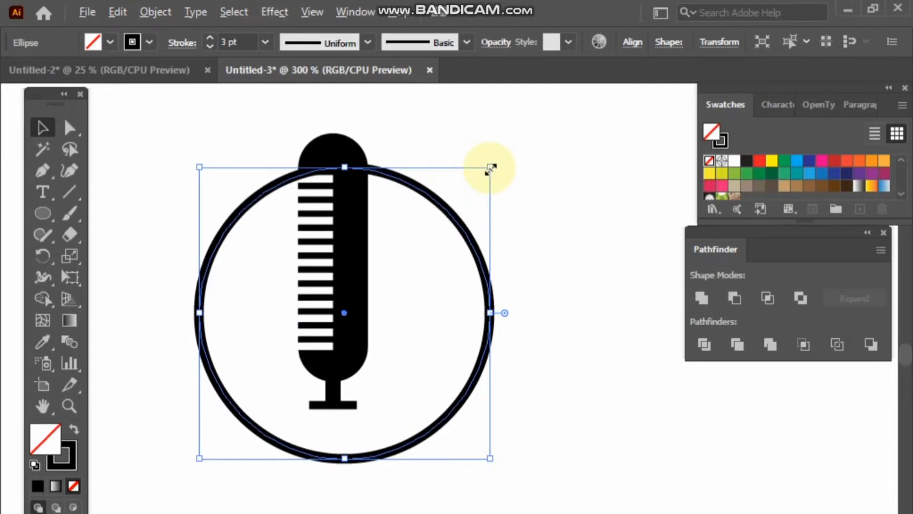
left_click_drag(491, 169, 482, 190)
left_click(501, 182)
key("ctrl+z")
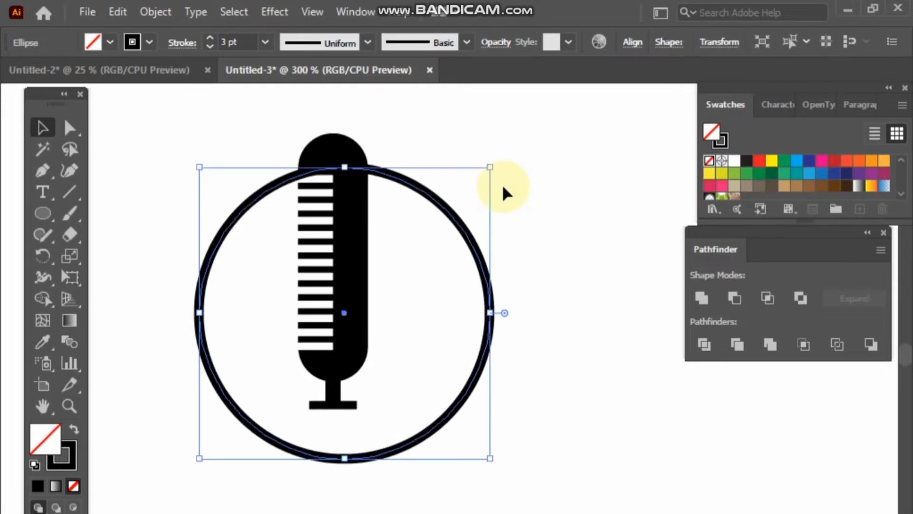
left_click(503, 192)
left_click(461, 229)
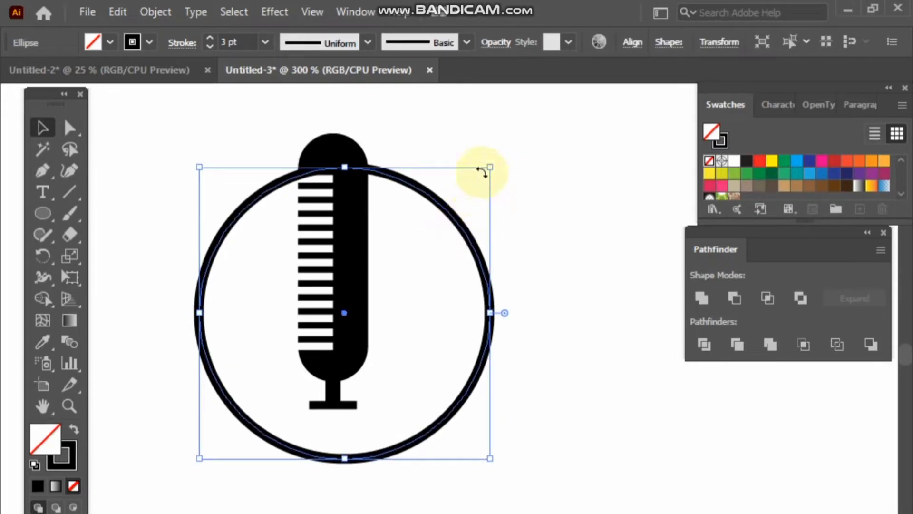
mouse_move(491, 167)
left_mouse_down()
mouse_move(487, 183)
mouse_move(475, 185)
left_mouse_up()
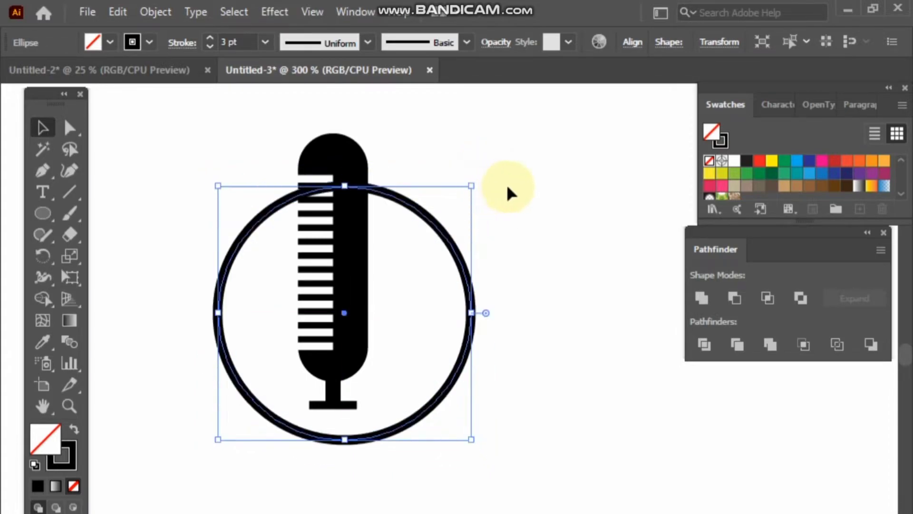
key("ctrl+z")
key("ctrl+z")
Scale a smaller concentric copy of the circle inward from its corner handle
left_click(504, 182)
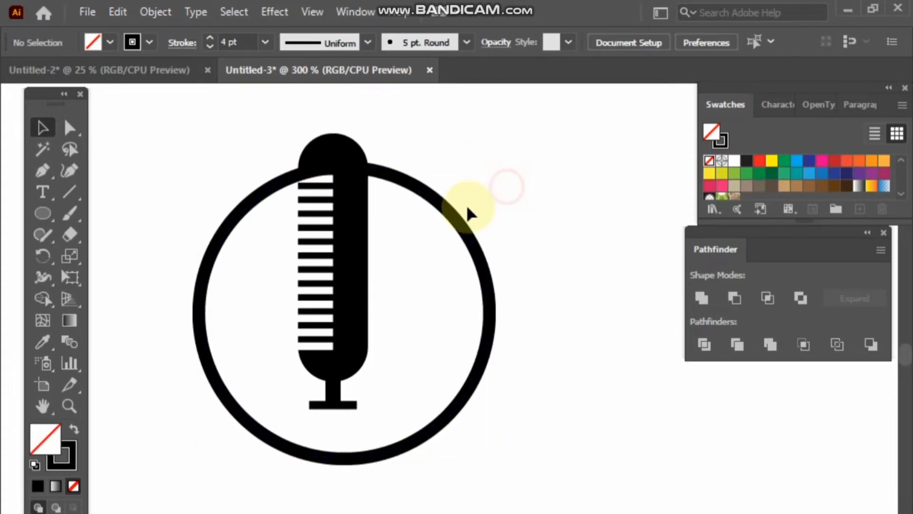
left_click(461, 221)
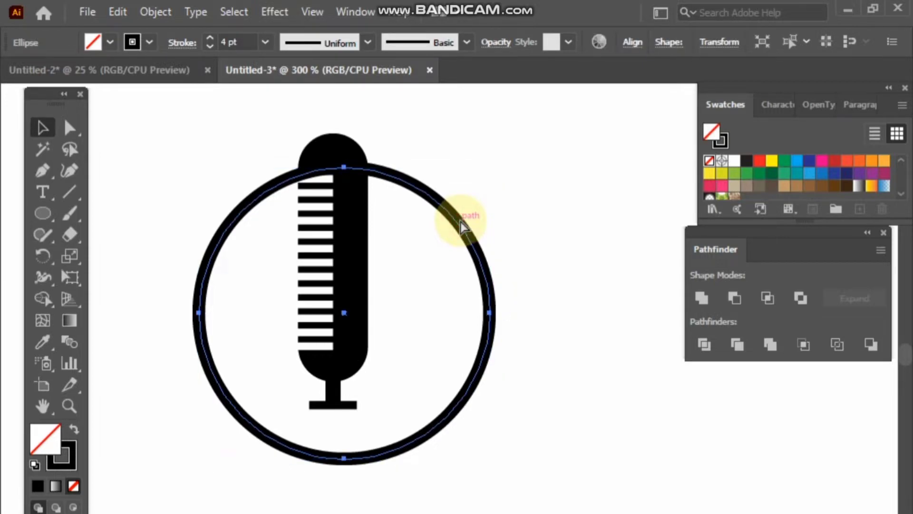
left_click(460, 221)
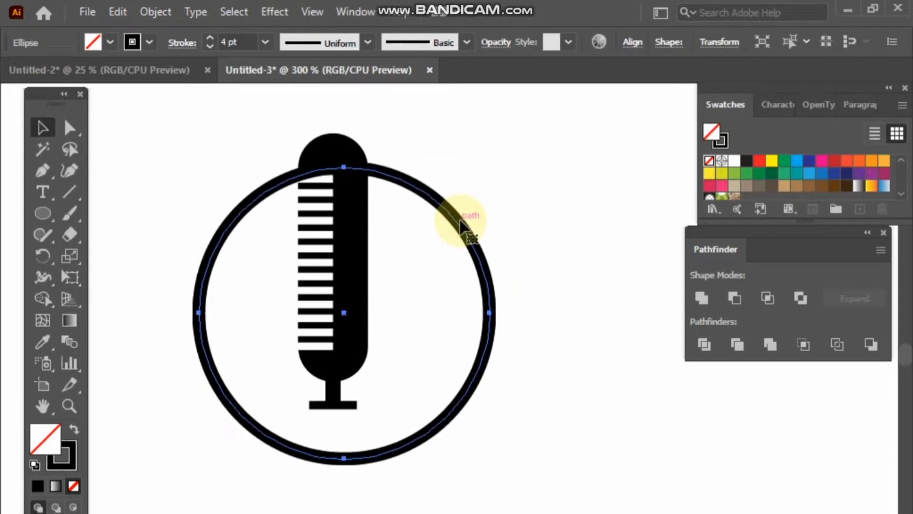
left_click_drag(490, 167, 473, 186)
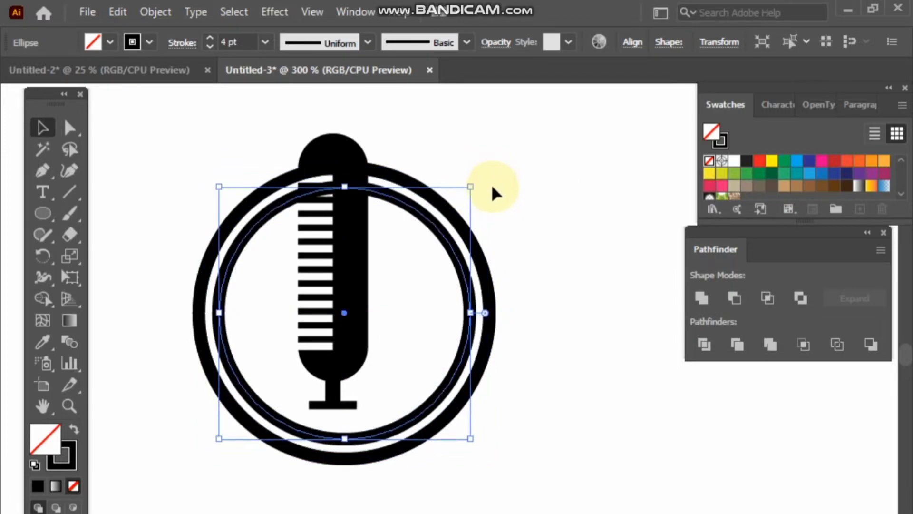
left_click(490, 182)
Resize the inner ring from its corner handle to widen the gap
left_click(434, 228)
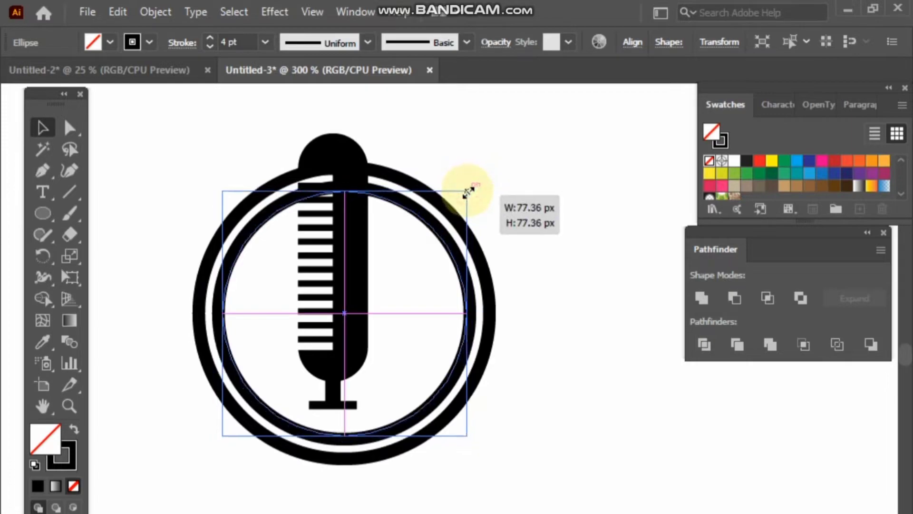
left_click_drag(470, 186, 465, 193)
left_click(504, 188)
left_click(432, 223)
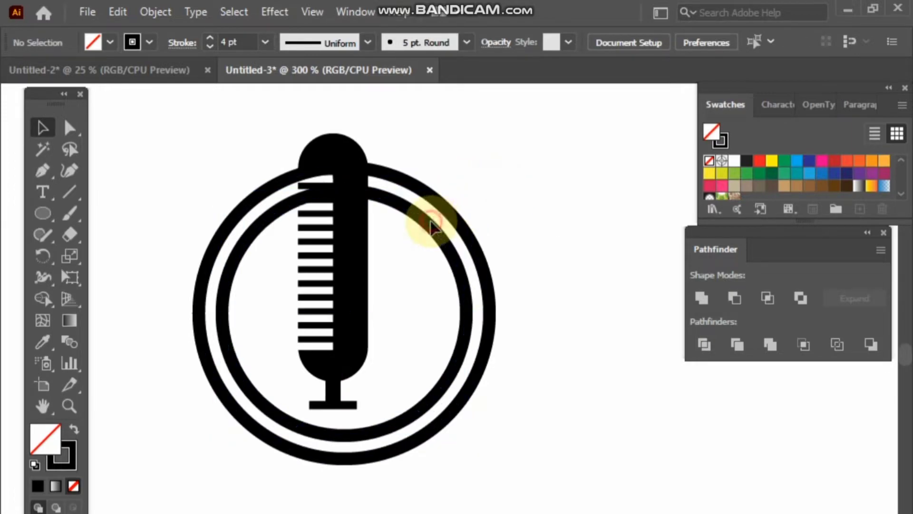
left_click(430, 227)
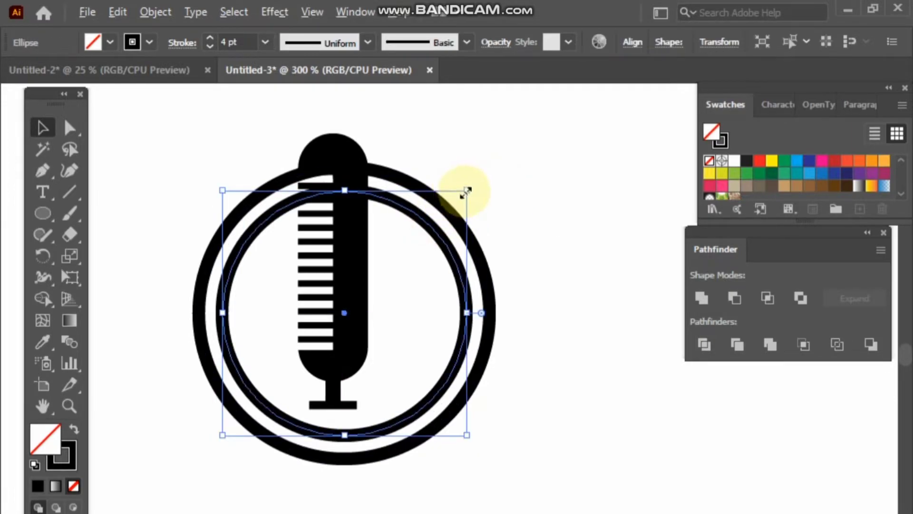
left_click_drag(467, 192, 465, 196)
left_click(493, 203)
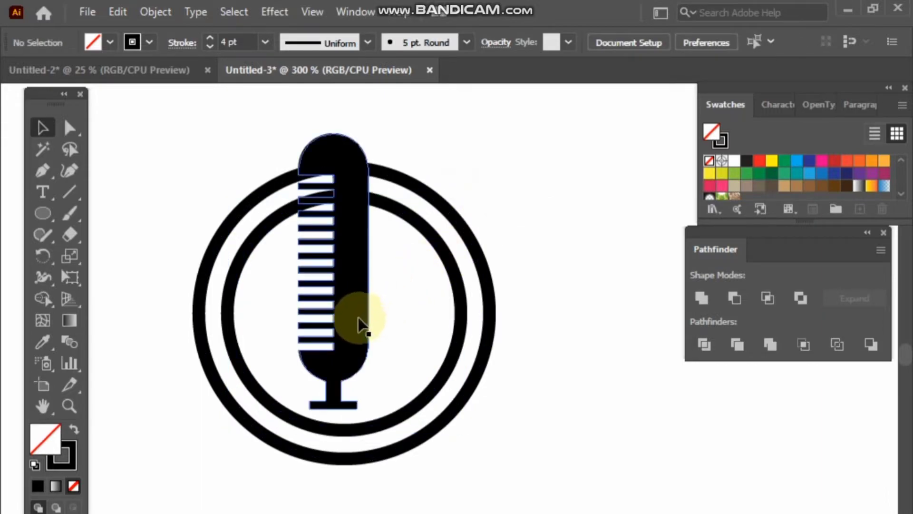
Enlarge the inner ring slightly and move the microphone up above the rings
left_click(463, 344)
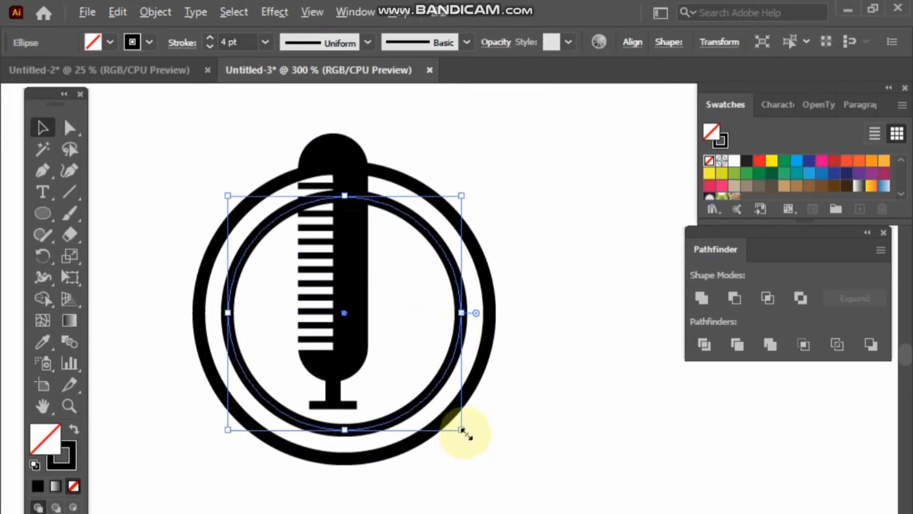
left_click_drag(462, 429, 467, 435)
left_click(482, 424)
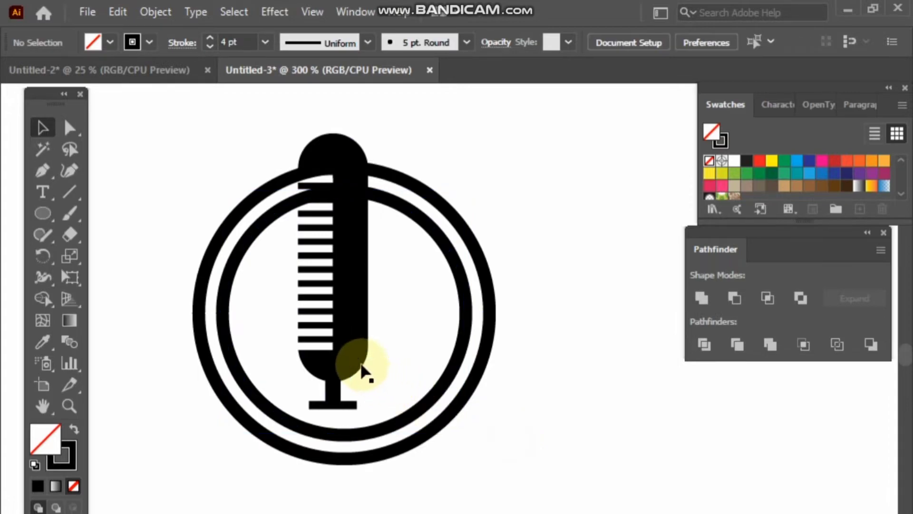
left_click_drag(362, 368, 381, 304)
Rotate the microphone about 12 degrees from a corner handle
left_click(507, 339)
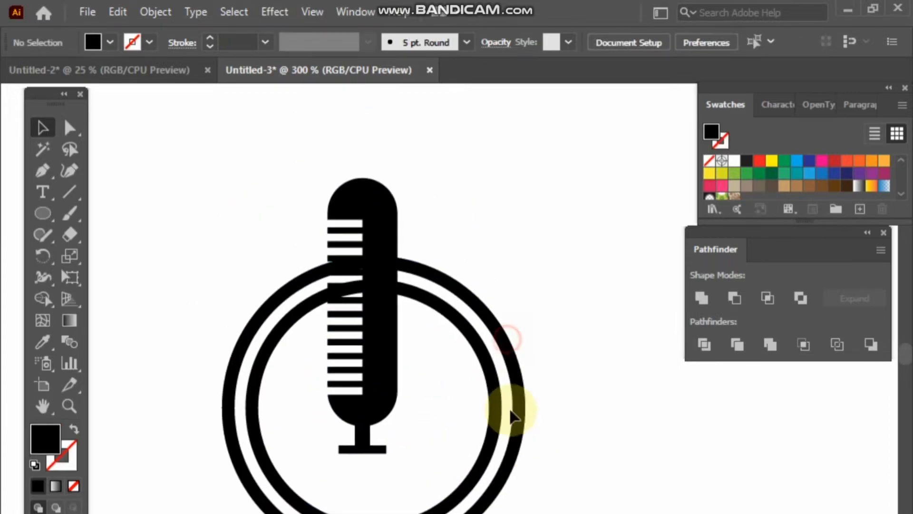
left_click(391, 351)
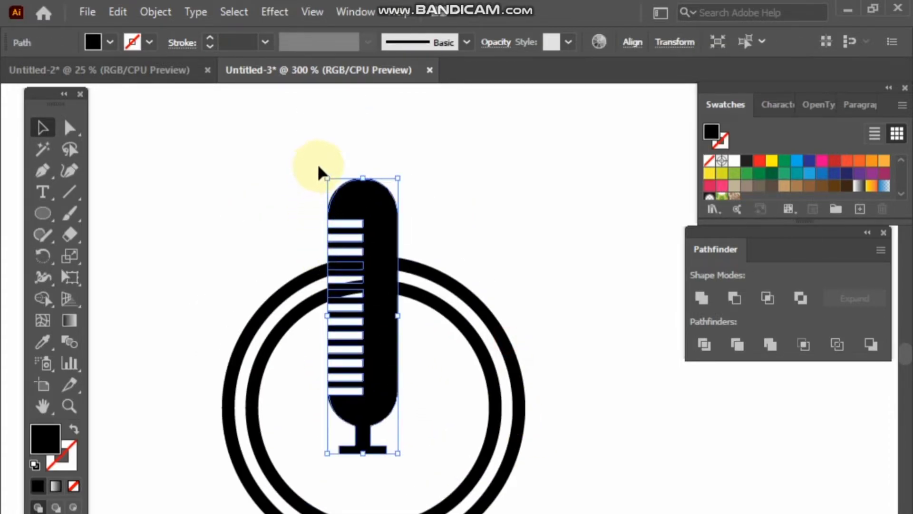
left_click_drag(323, 175, 257, 220)
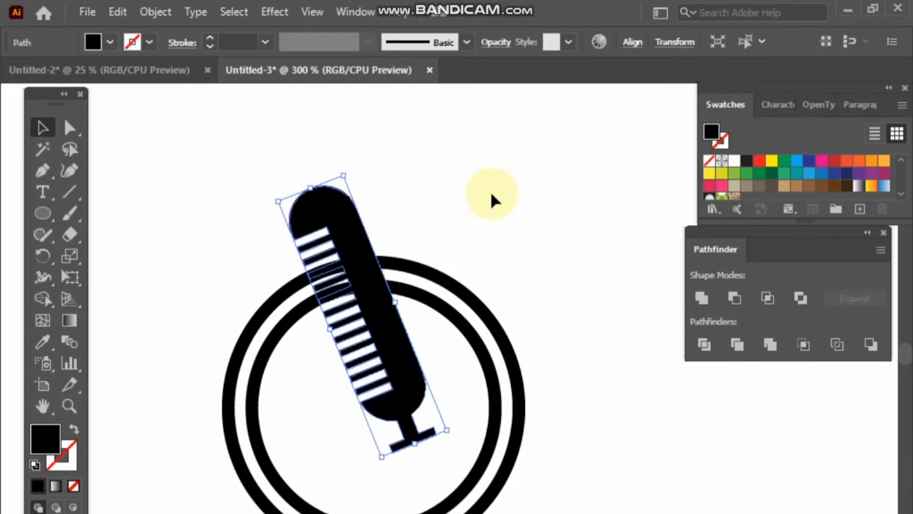
Move the tilted microphone up and left so its head rises above the rings
left_click(491, 195)
left_click_drag(378, 355, 347, 339)
left_click(538, 302)
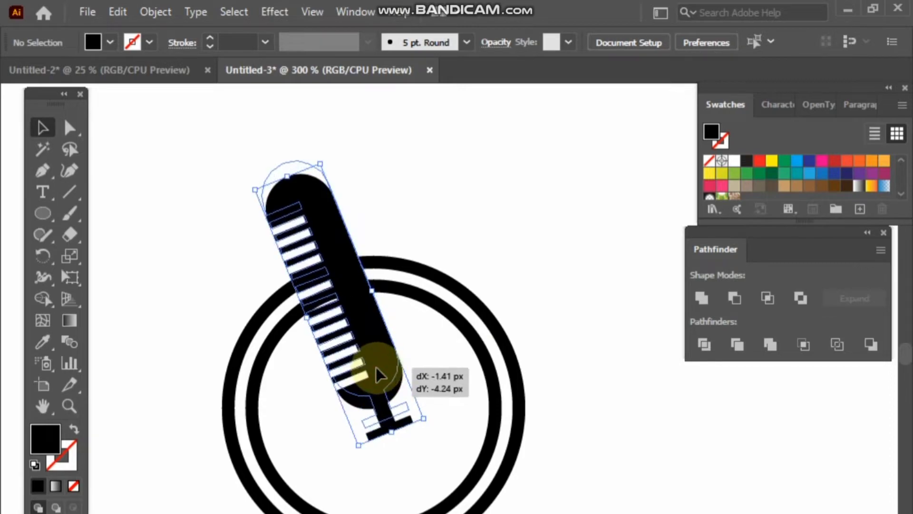
left_click_drag(382, 385, 376, 367)
left_click(548, 320)
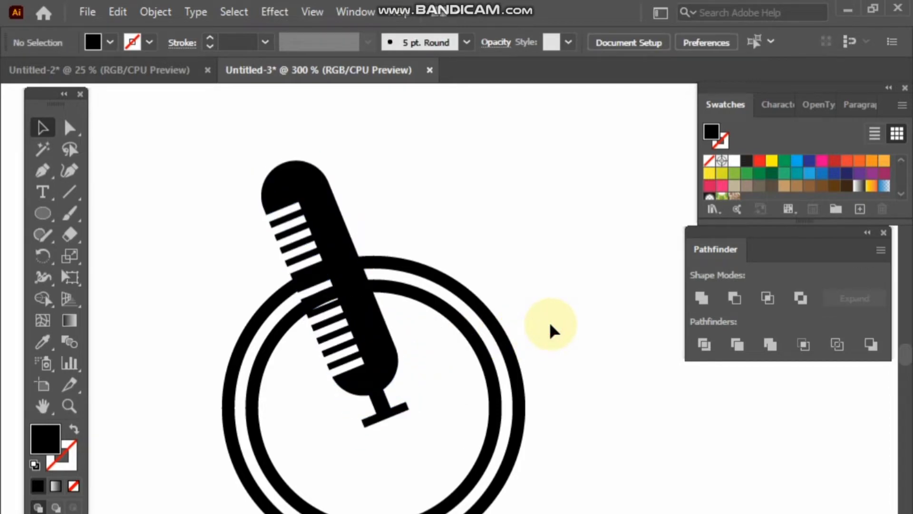
scroll(549, 320, "down", 1)
left_click_drag(371, 345, 366, 337)
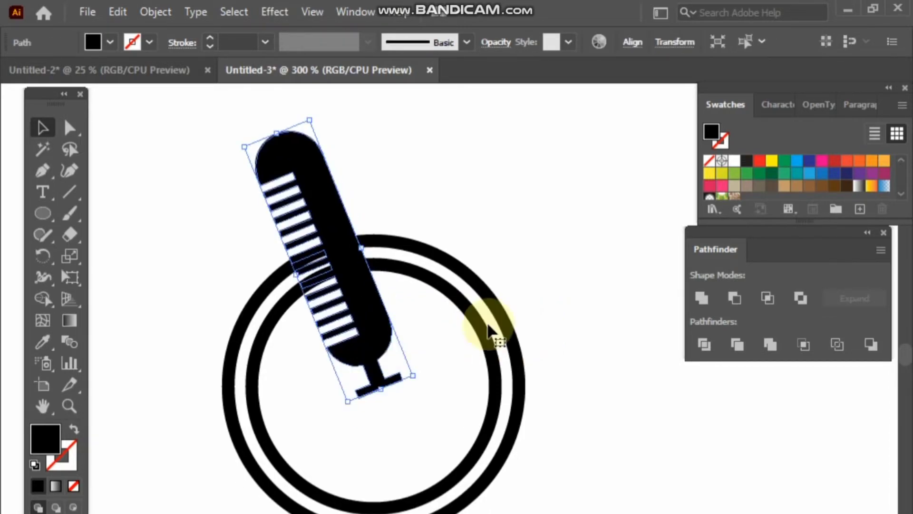
left_click(614, 303)
Marquee-select the microphone and both rings together
scroll(574, 301, "down", 1)
scroll(576, 306, "down", 1)
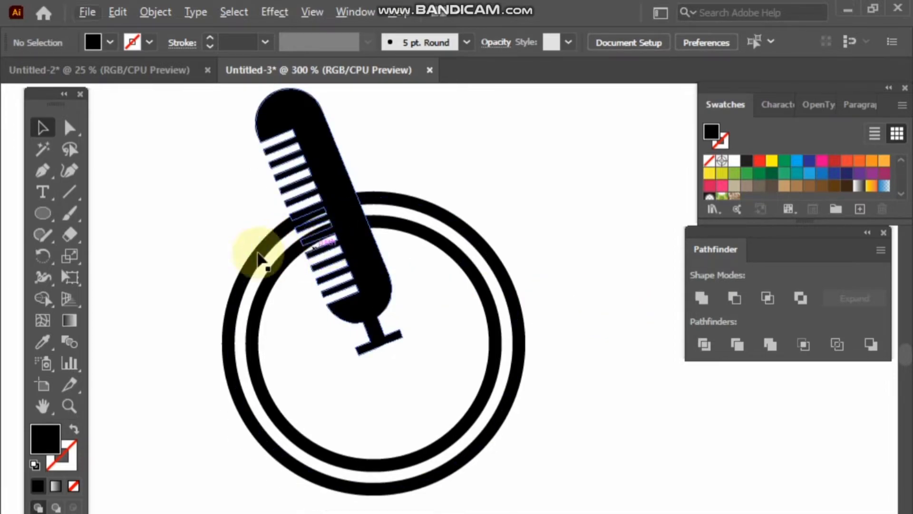
left_click_drag(196, 234, 526, 511)
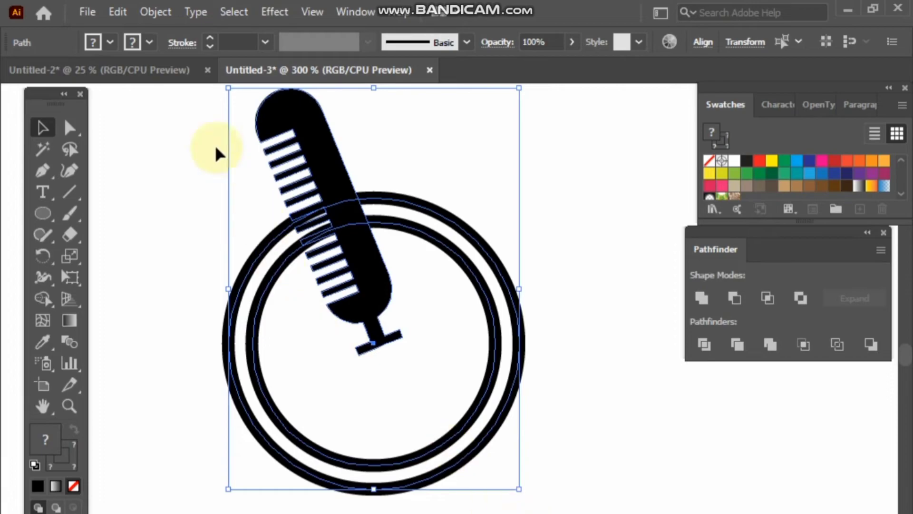
Apply Object > Expand with Fill and Stroke checked
left_click(155, 11)
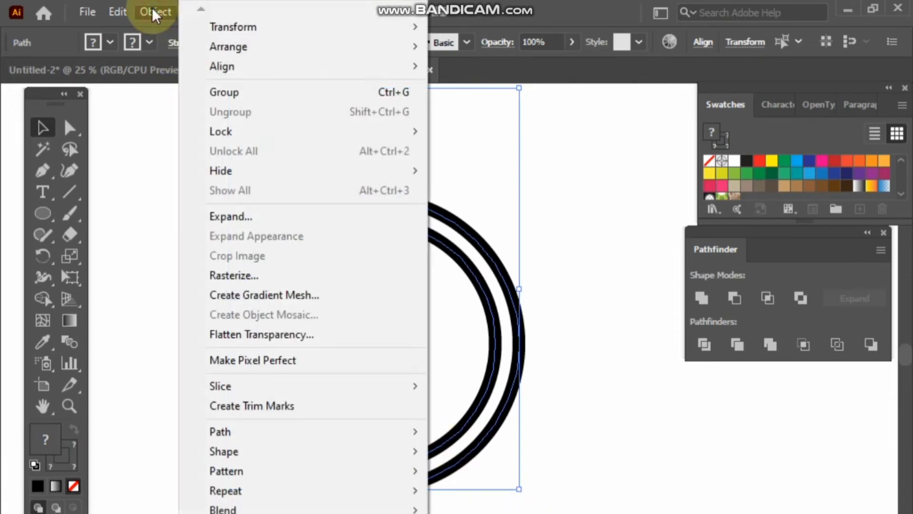
left_click(261, 215)
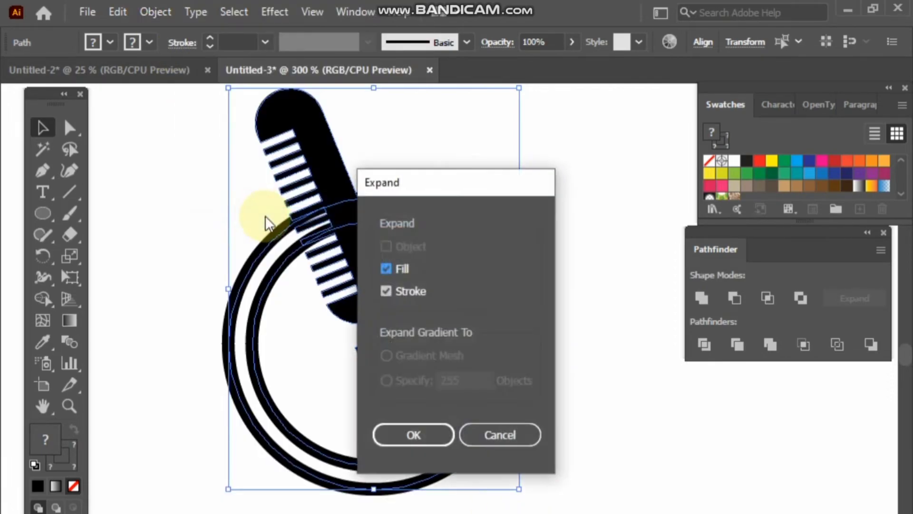
left_click(414, 441)
left_click(603, 473)
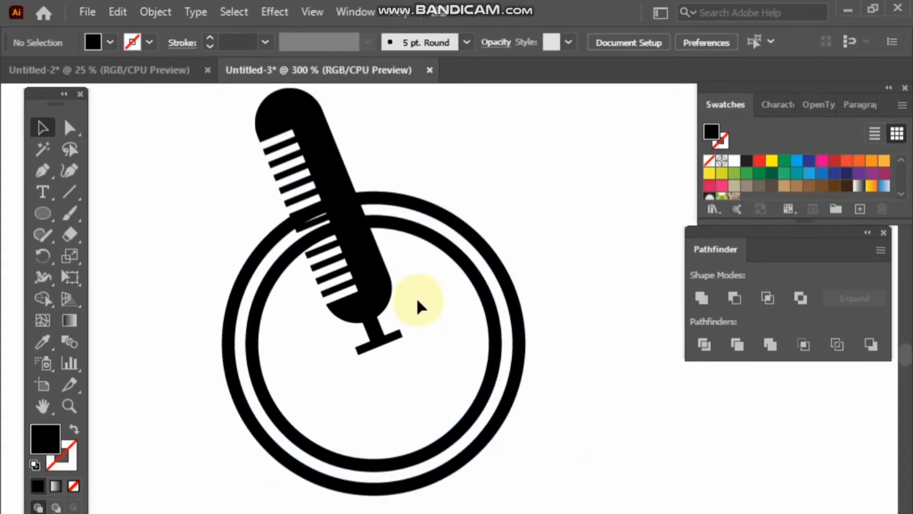
Select the microphone group to check the expansion, then view the whole logo
scroll(408, 301, "up", 1)
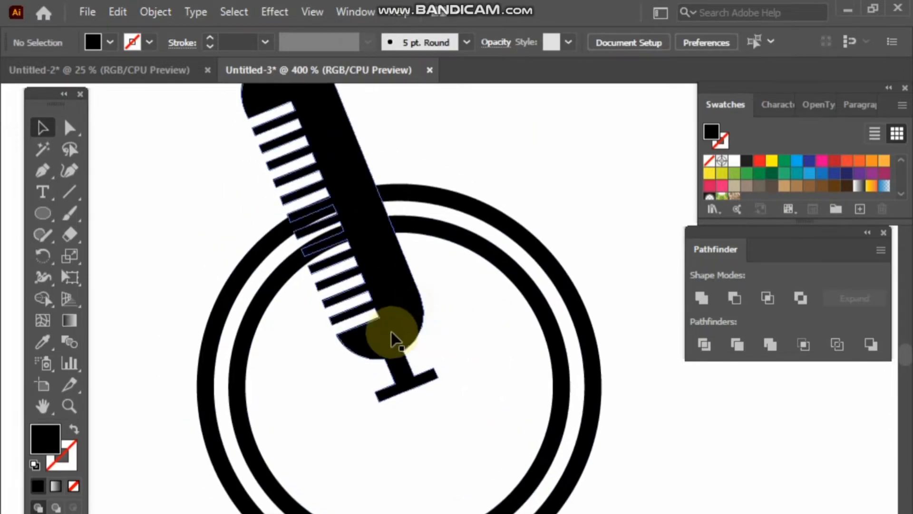
left_click(391, 338)
left_click(623, 398)
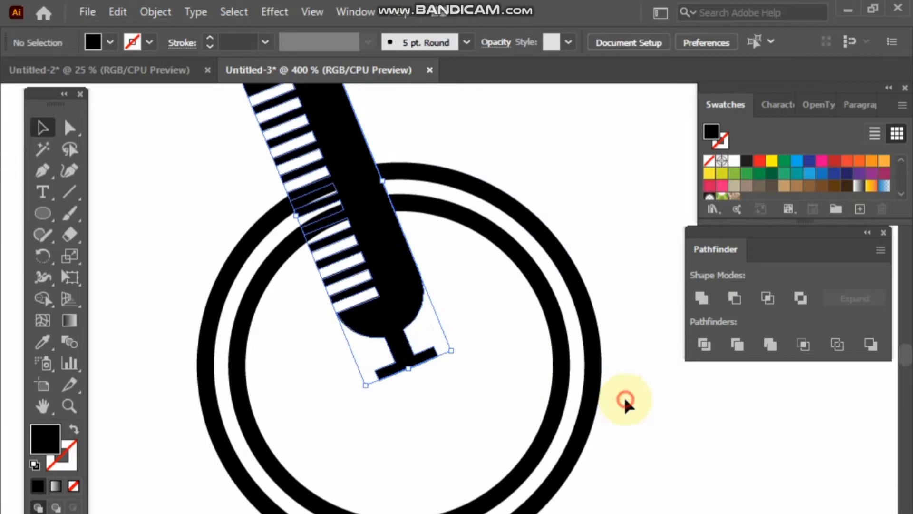
scroll(626, 404, "down", 1)
left_click_drag(626, 399, 563, 381)
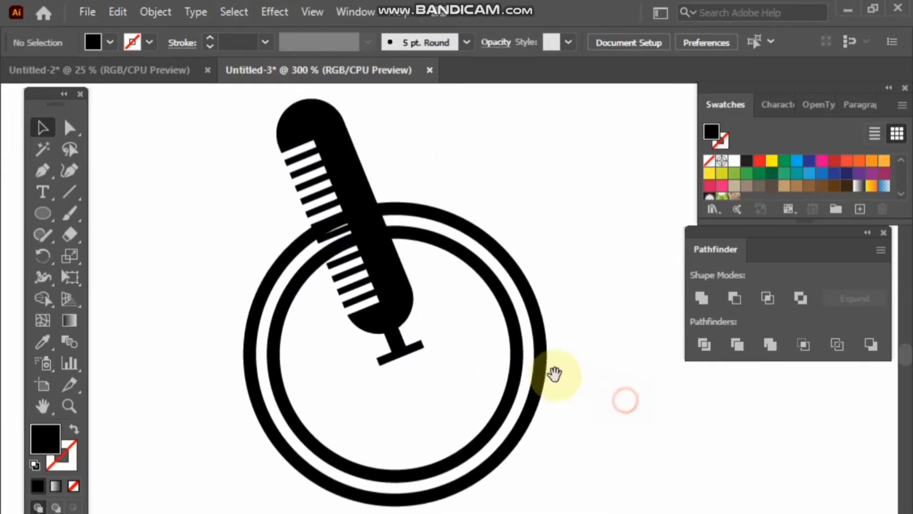
Search 'bo' in the Character panel's font field and choose Boogaloo Regular
left_click(45, 195)
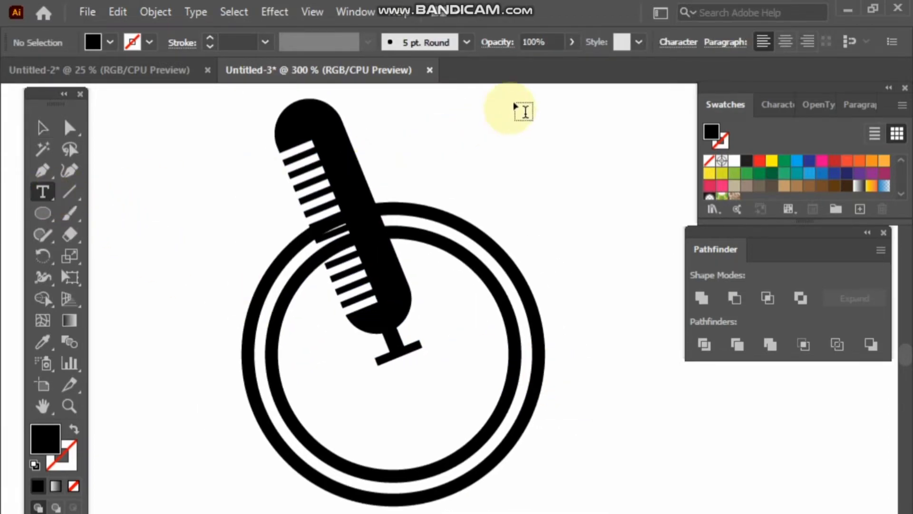
left_click(677, 42)
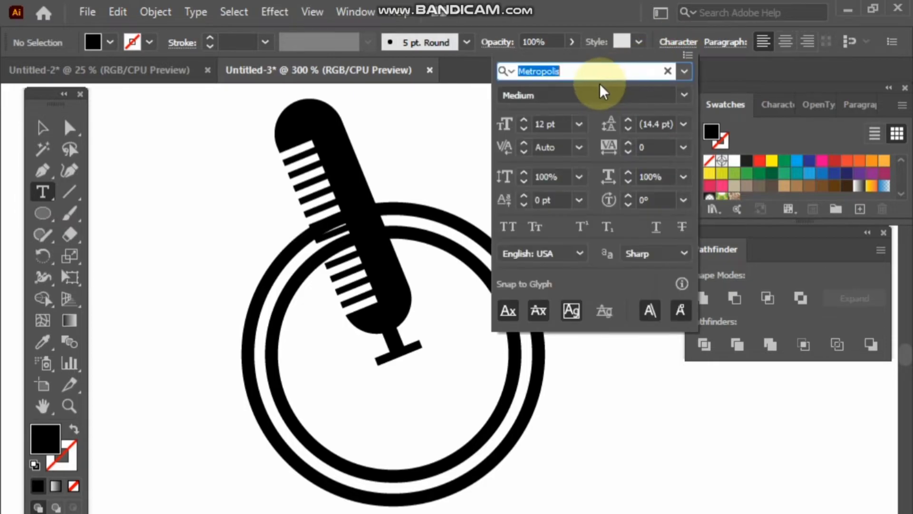
key("BackSpace")
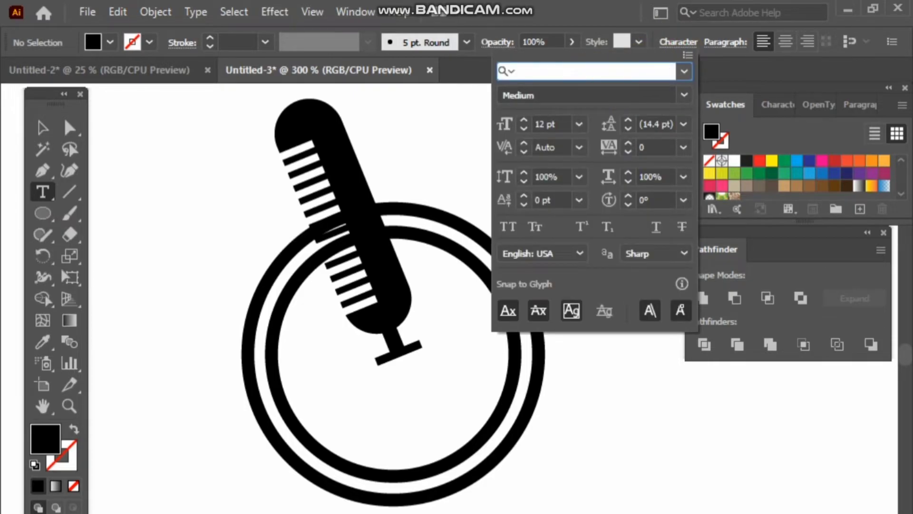
type("bag")
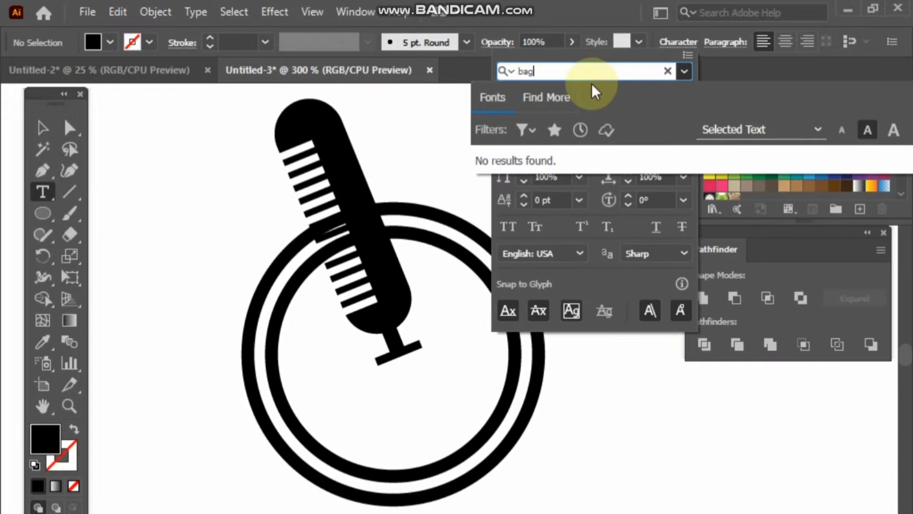
key("BackSpace")
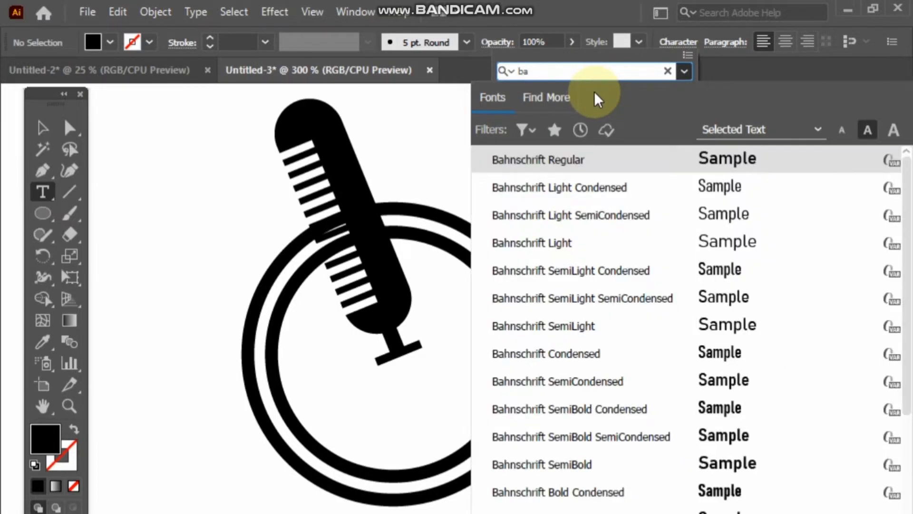
key("BackSpace")
type("o")
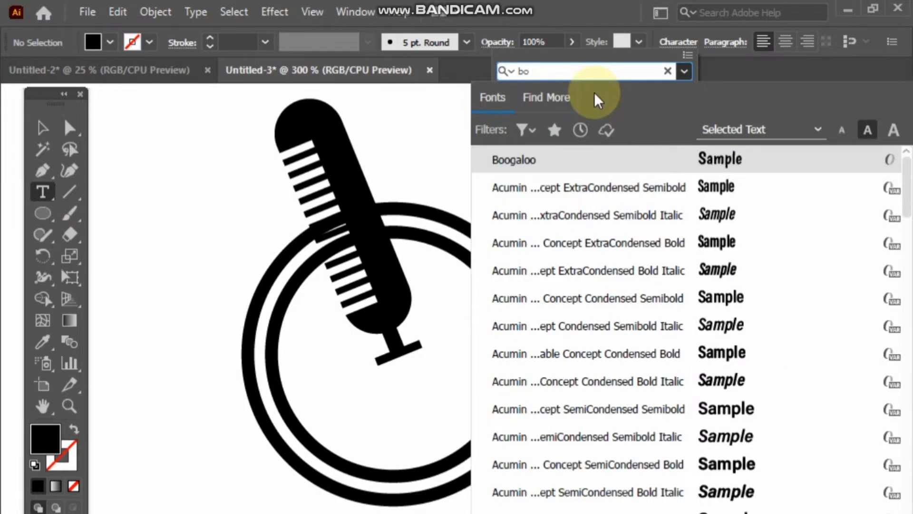
left_click(598, 159)
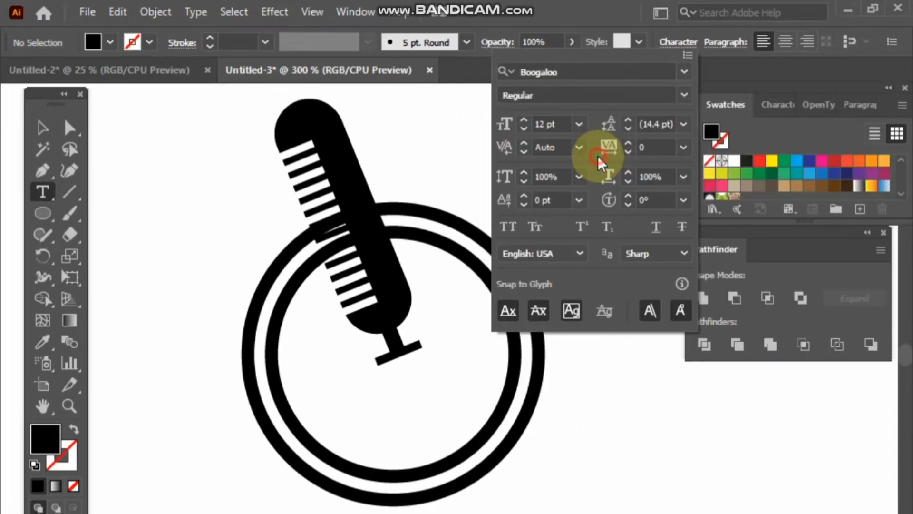
Start a text line and replace its placeholder wording with MUSIC
left_click(344, 409)
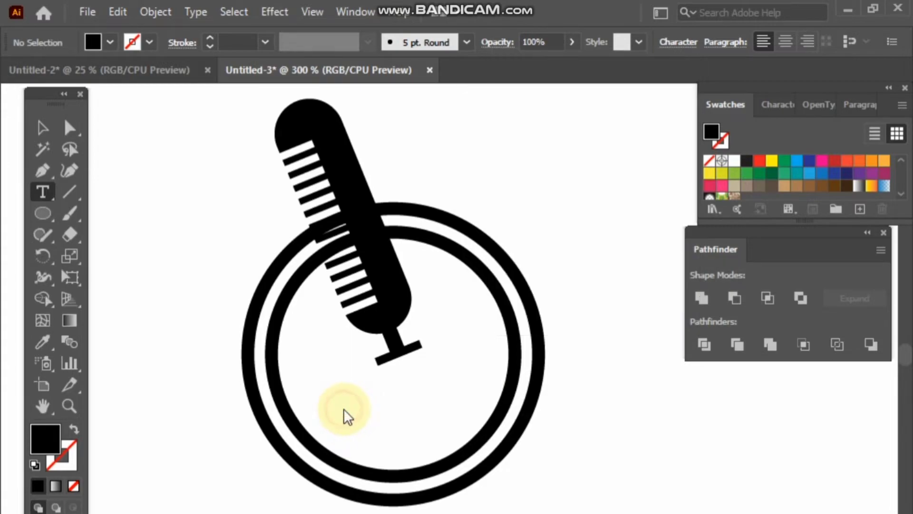
left_click(218, 380)
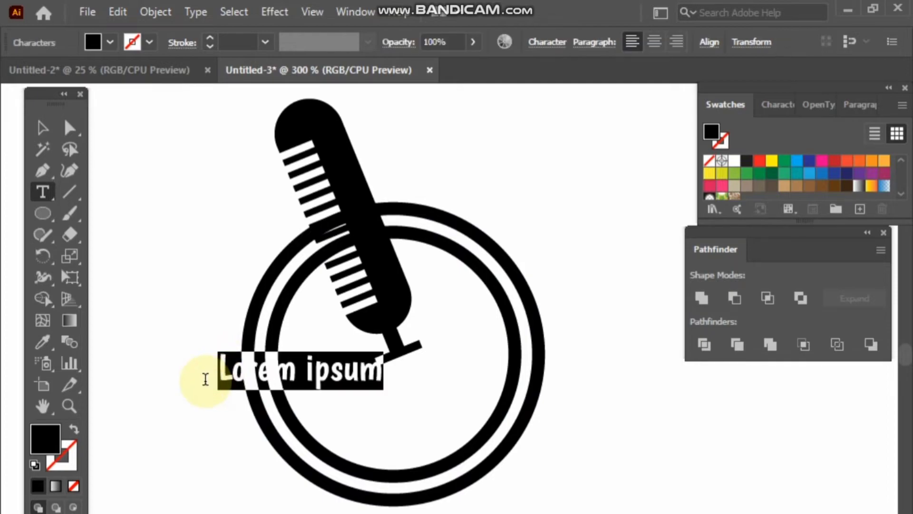
left_click(39, 129)
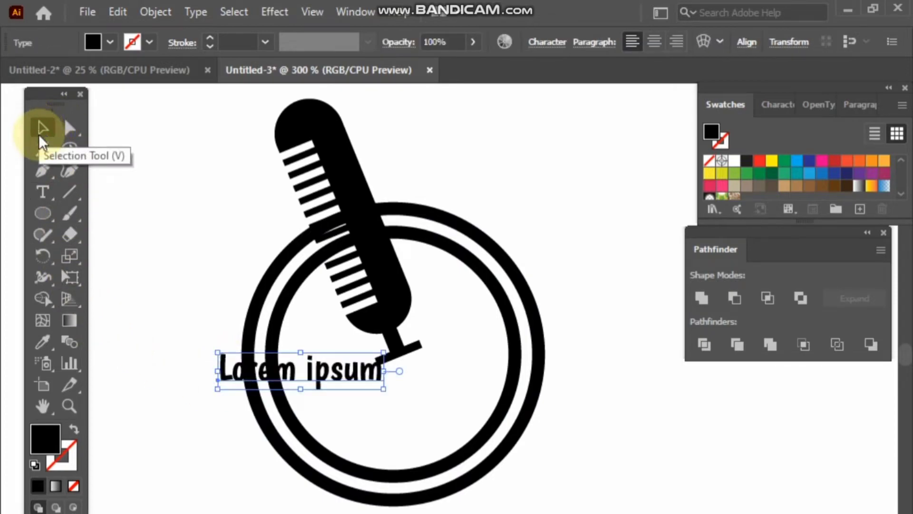
double_click(376, 372)
key("BackSpace")
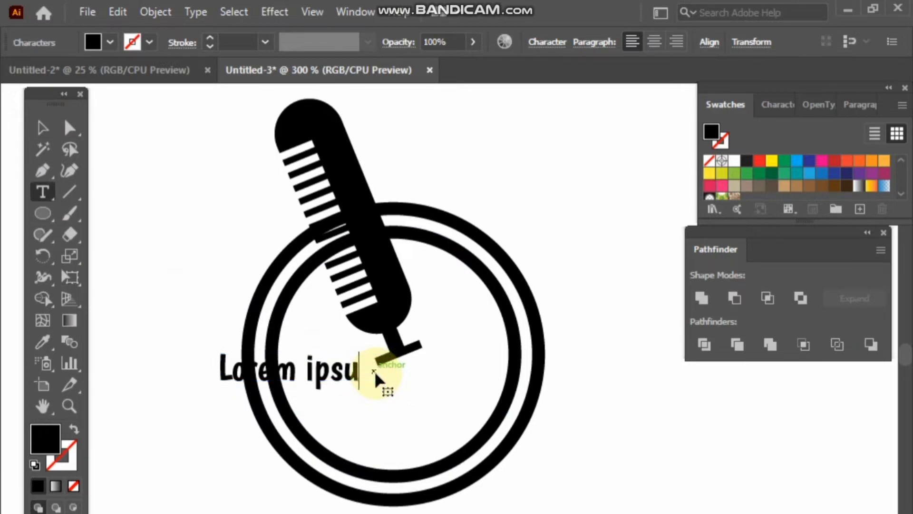
key("BackSpace")
key("BackSpace")
key("BackSpace")
key("BackSpace")
key("BackSpace")
key("BackSpace")
key("BackSpace")
key("BackSpace")
key("BackSpace")
key("BackSpace")
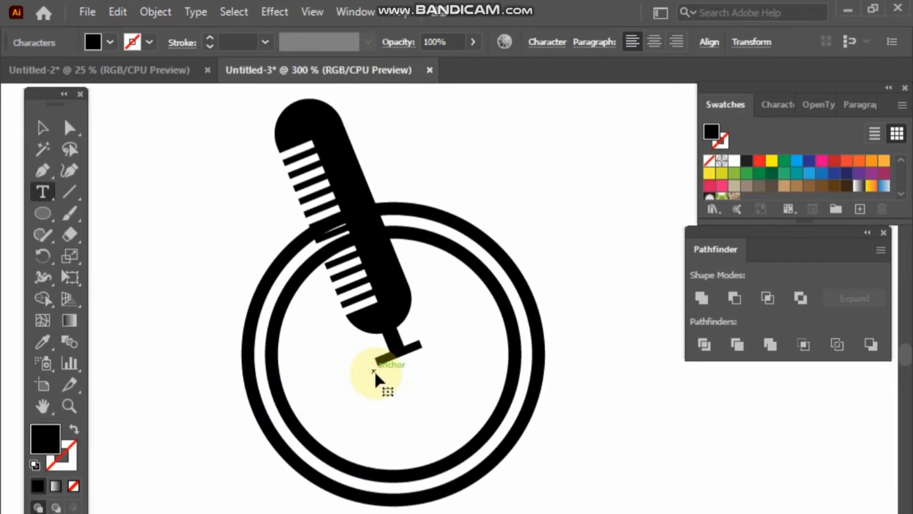
type("MUSIC")
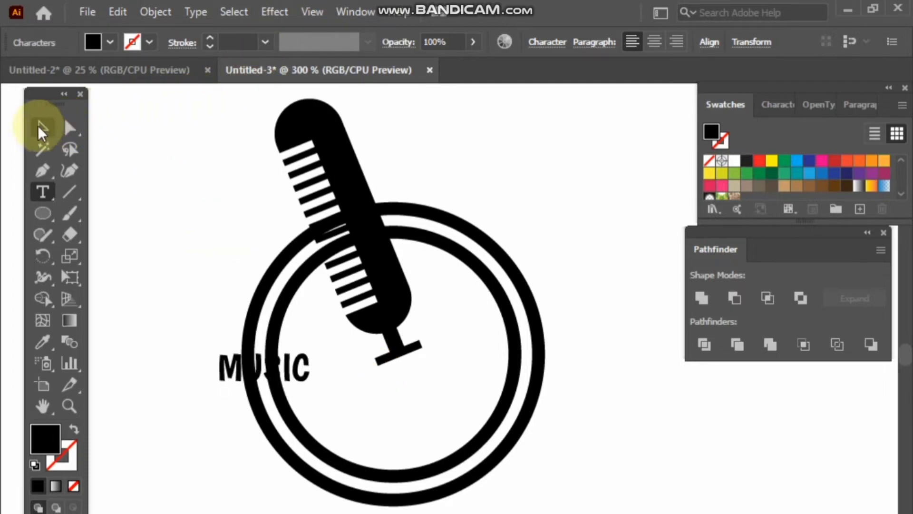
Enlarge MUSIC and place it inside the circle below the microphone, nudging the microphone up
left_click(39, 126)
left_click_drag(311, 390, 362, 410)
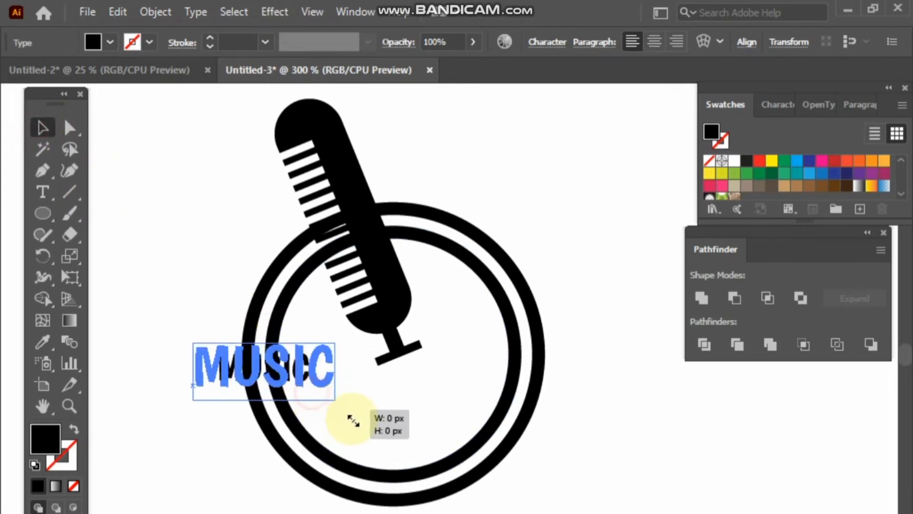
mouse_move(305, 371)
left_mouse_down()
mouse_move(420, 383)
mouse_move(420, 392)
left_mouse_up()
left_click_drag(373, 310, 373, 307)
left_click(590, 404)
mouse_move(440, 395)
left_mouse_down()
mouse_move(434, 389)
mouse_move(452, 389)
left_mouse_up()
left_click(618, 480)
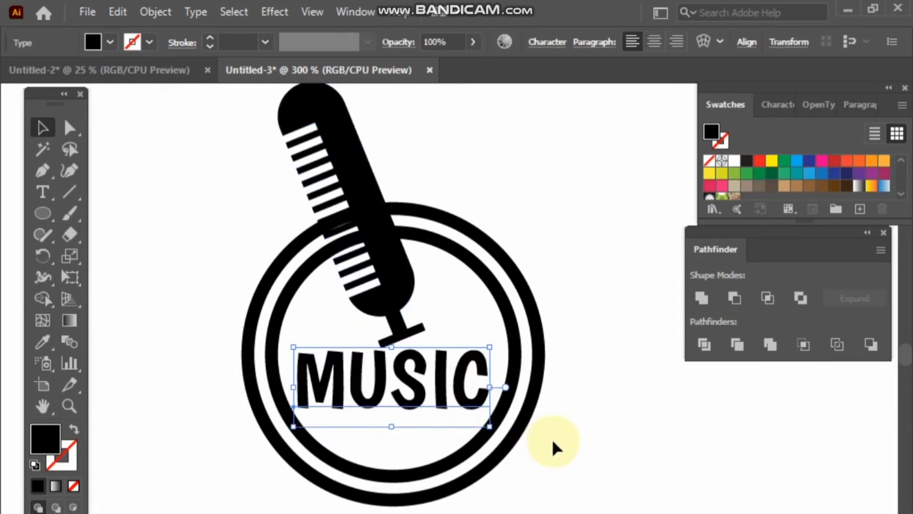
left_click(573, 444)
scroll(561, 431, "down", 1)
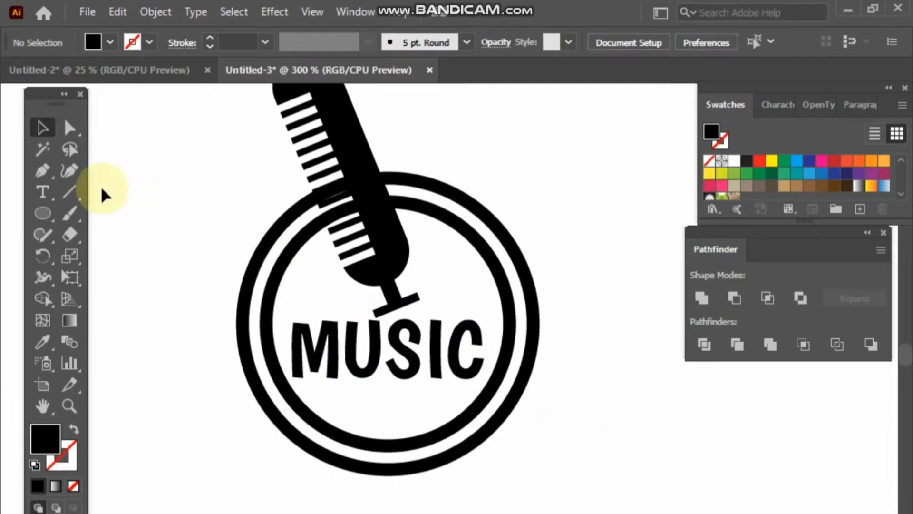
left_click(42, 193)
Add a TAGLINE text line and move it into the circle beneath MUSIC
left_click(166, 430)
key("BackSpace")
type("TAGLINE")
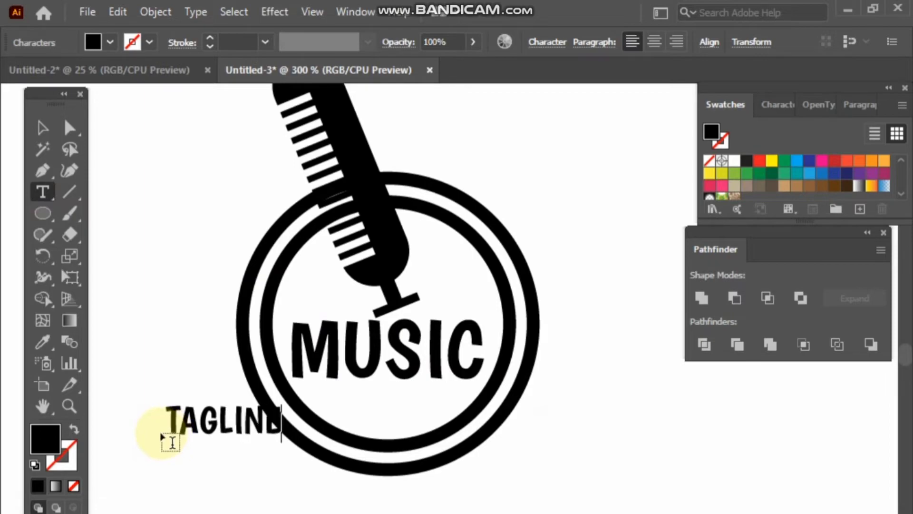
left_click(43, 128)
left_click_drag(219, 418, 381, 397)
left_click(478, 506)
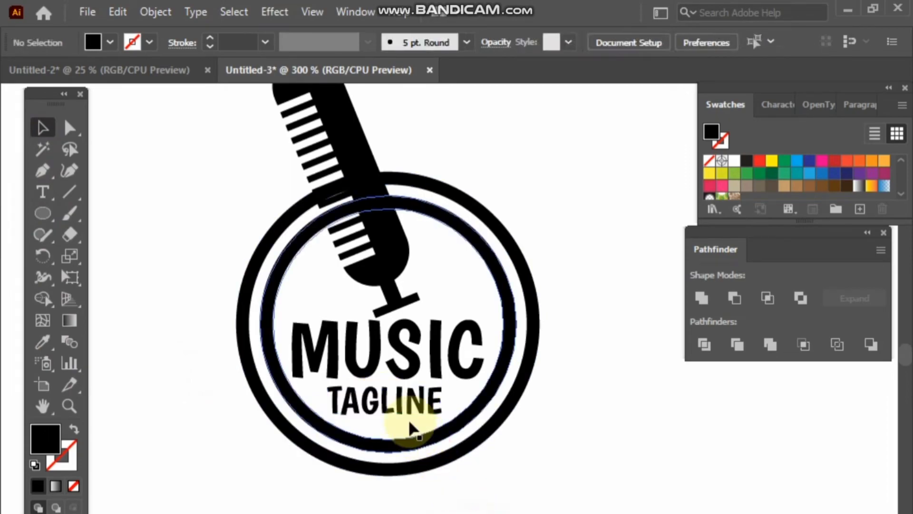
scroll(525, 442, "up", 1)
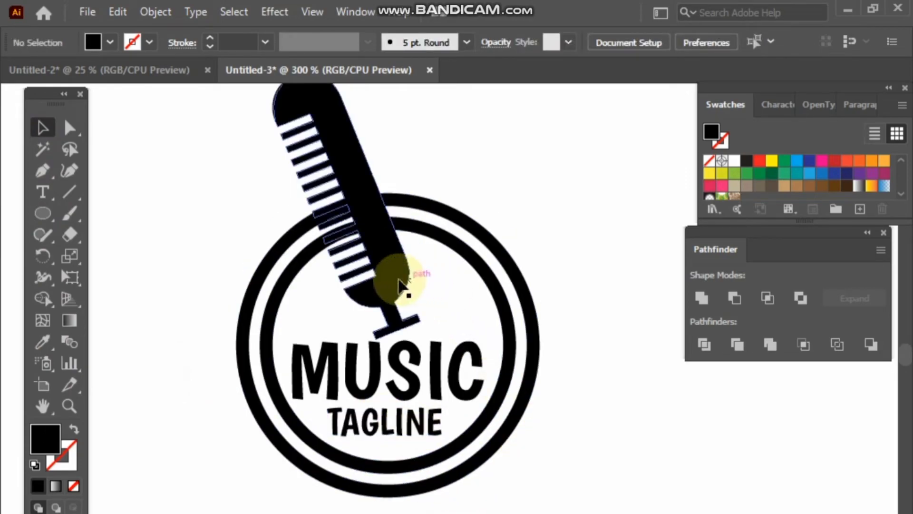
left_click_drag(405, 285, 399, 276)
Select MUSIC and TAGLINE together and nudge them into a centred position
left_click(554, 266)
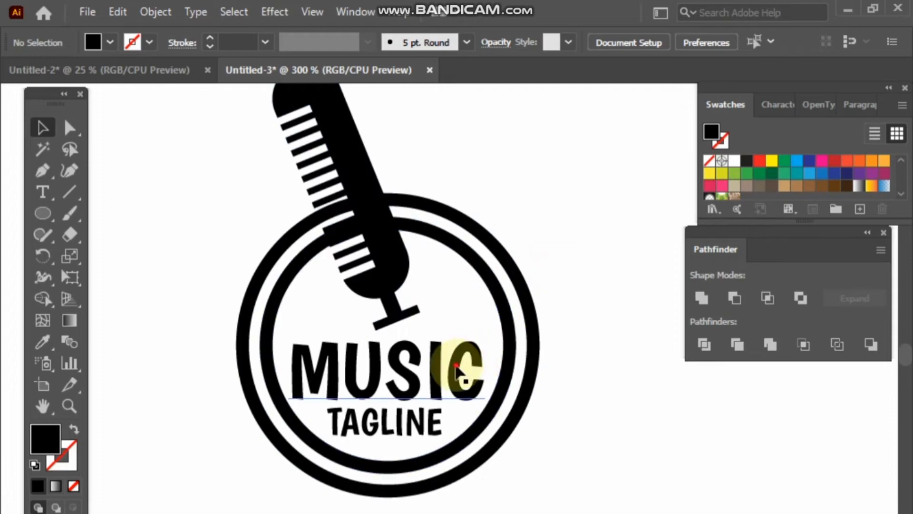
left_click(458, 367)
left_click(418, 418, "shift")
left_click_drag(407, 399, 408, 396)
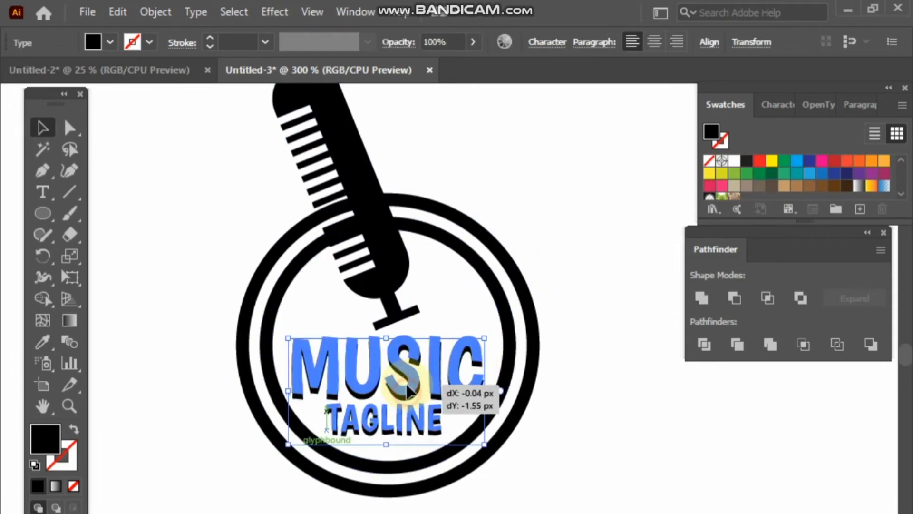
left_click(566, 408)
left_click_drag(566, 409, 562, 432)
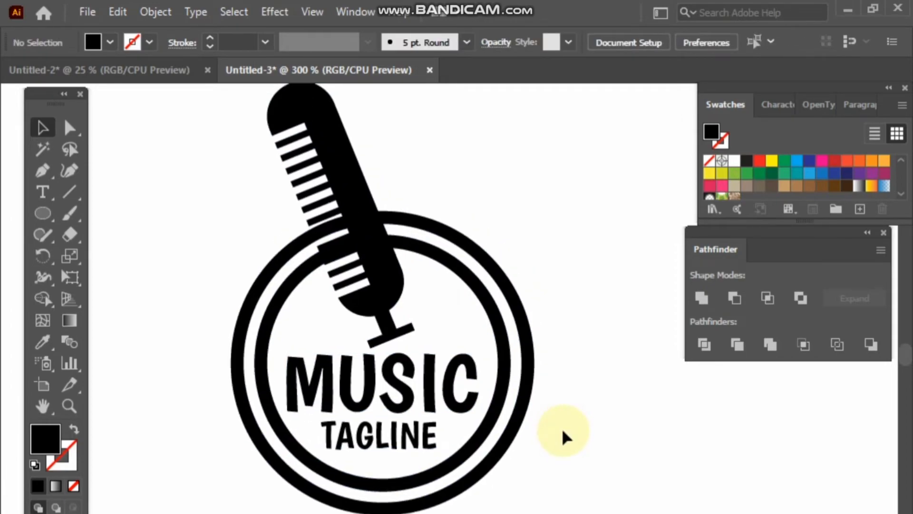
Draw a thin two-point Pen line and position it against the microphone edge across the rings
left_click(43, 172)
scroll(244, 216, "up", 1)
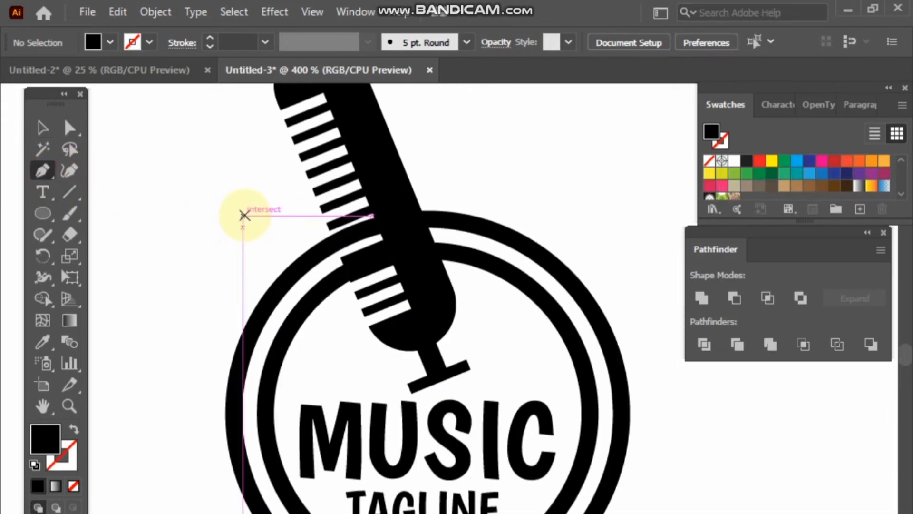
left_click(307, 227)
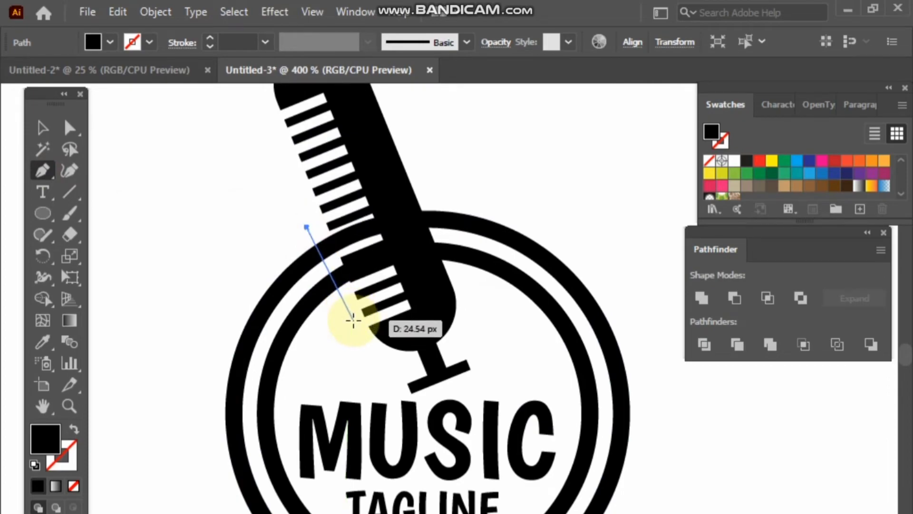
left_click(353, 322)
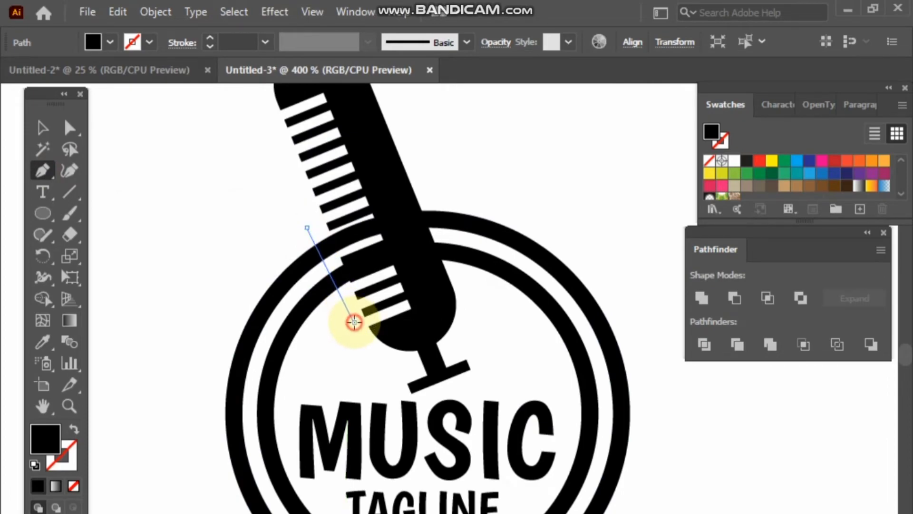
left_click(43, 127)
left_click(107, 124)
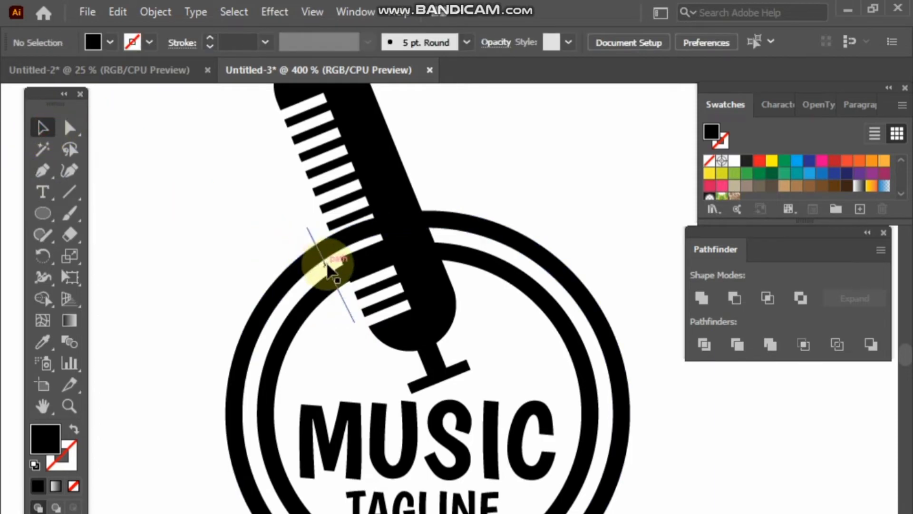
left_click_drag(327, 264, 446, 234)
left_click(491, 192)
scroll(492, 192, "down", 1)
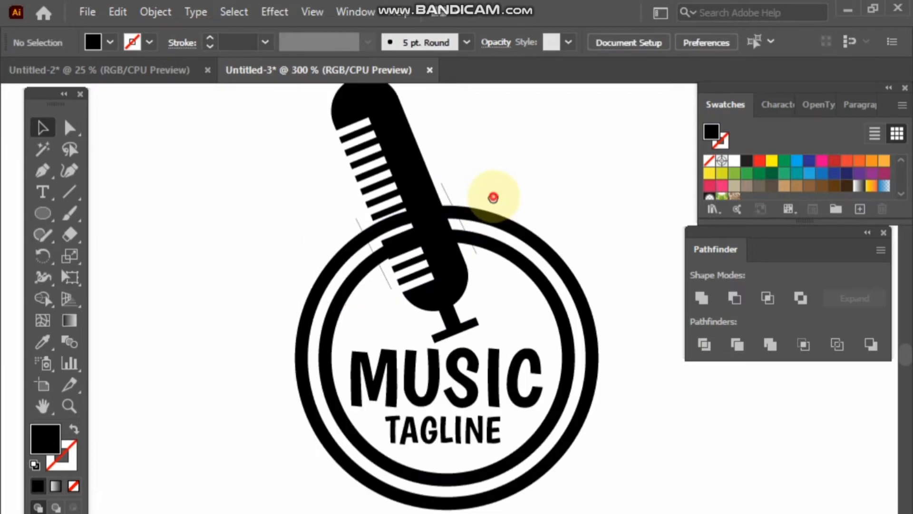
scroll(492, 192, "down", 2)
Select both cutting lines with the rings and delete the outer and inner ring segments between them
left_click_drag(279, 203, 489, 313)
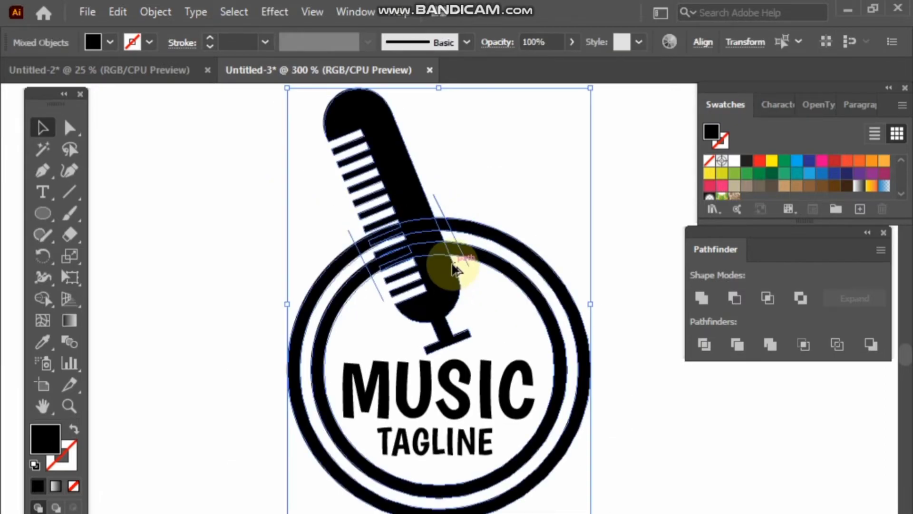
scroll(455, 268, "up", 1)
left_click(500, 341)
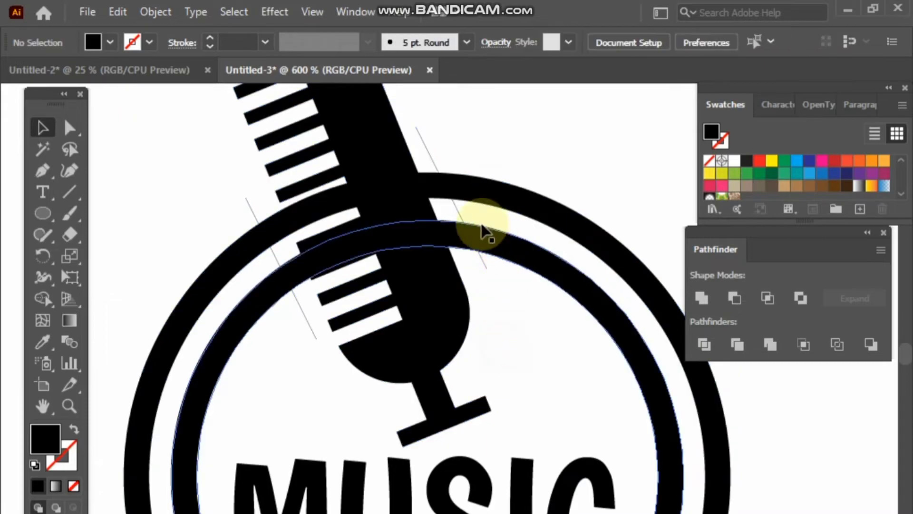
left_click(459, 211)
left_click(545, 281, "shift")
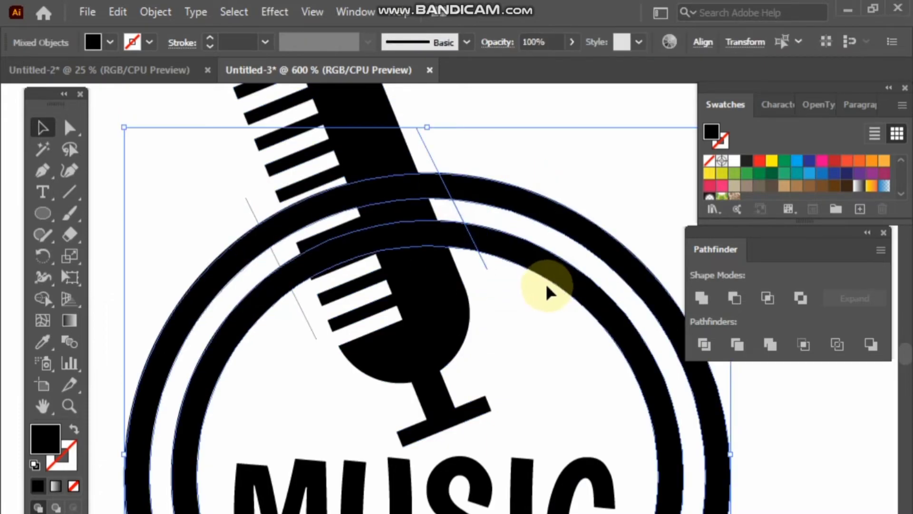
left_click(298, 300, "shift")
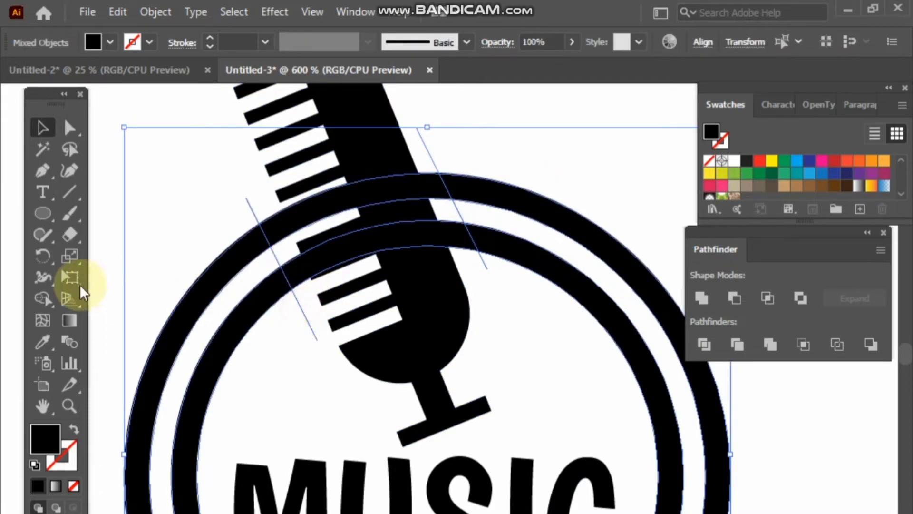
left_click(43, 299)
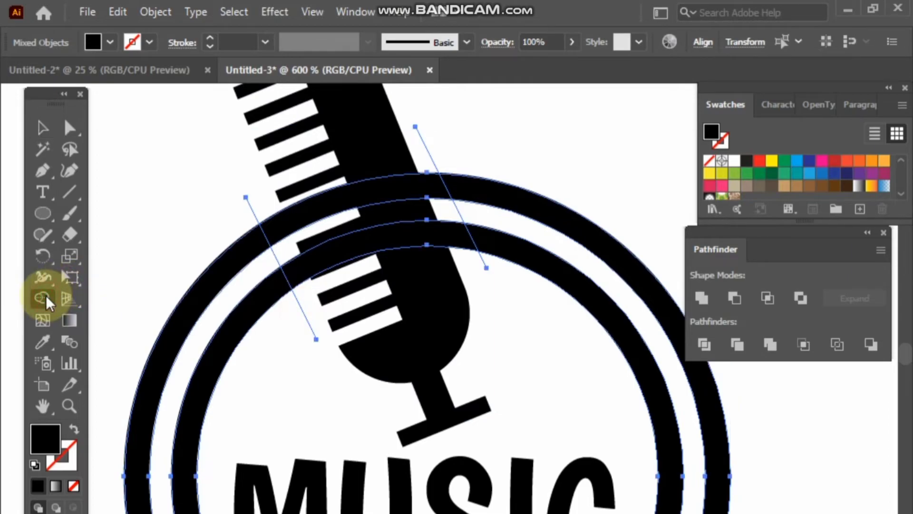
left_click(285, 232, "alt")
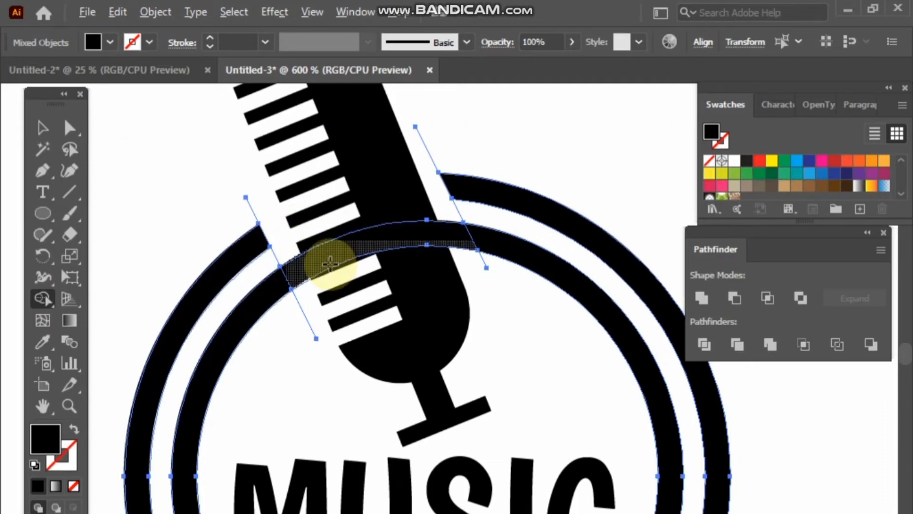
left_click(327, 261, "alt")
Move the leftover diagonal path away from the microphone and zoom out to view the logo
left_click(46, 127)
left_click(179, 134)
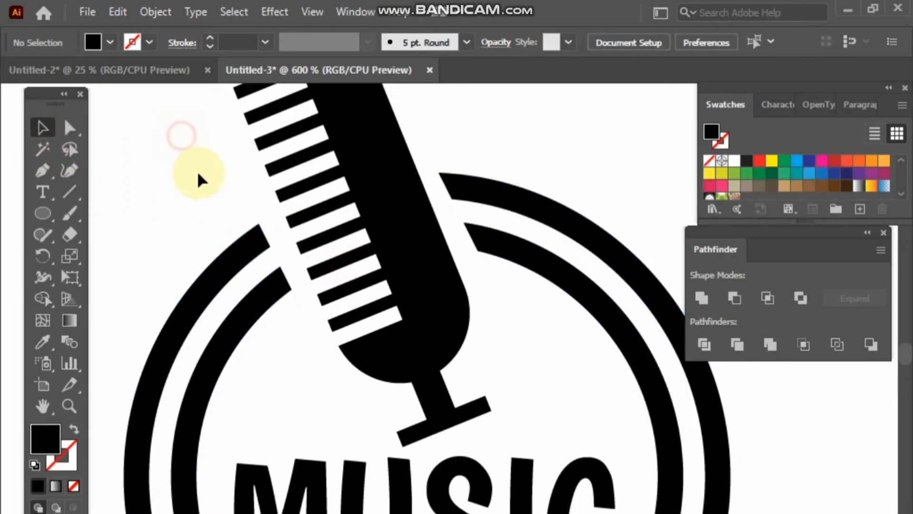
left_click(305, 316)
left_click_drag(305, 316, 487, 267)
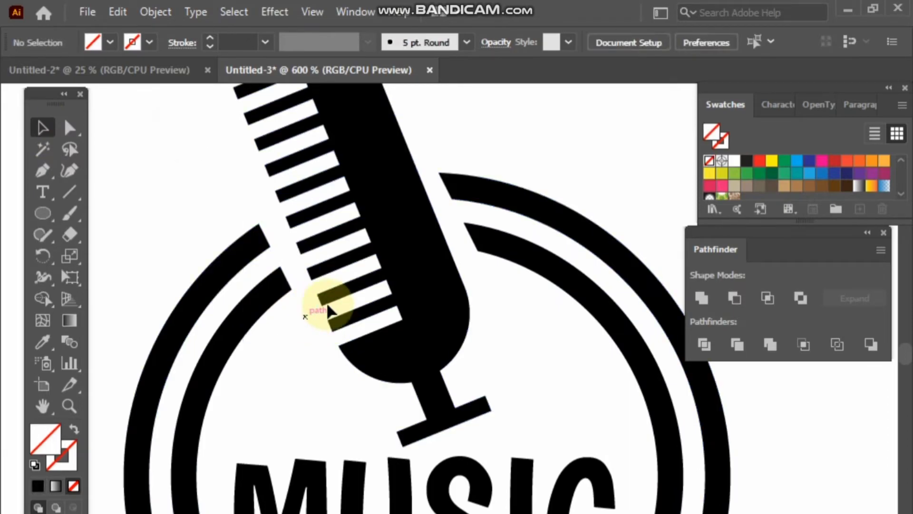
left_click(488, 264)
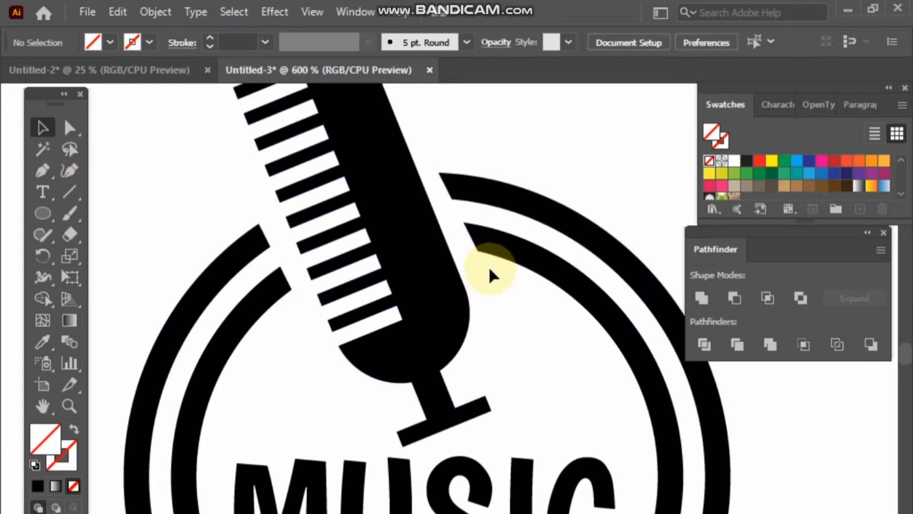
scroll(506, 305, "down", 1)
mouse_move(507, 307)
left_mouse_down()
mouse_move(506, 289)
mouse_move(448, 272)
left_mouse_up()
scroll(510, 301, "down", 1)
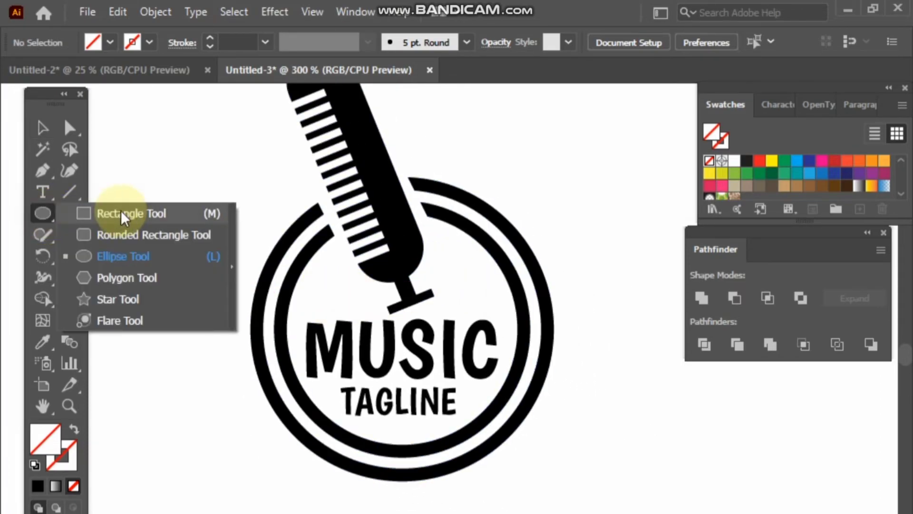
Draw a red-filled rectangle across the MUSIC text and select it together with the rings
left_click_drag(41, 215, 122, 211)
left_click_drag(237, 303, 560, 385)
left_click(43, 127)
left_click(146, 171)
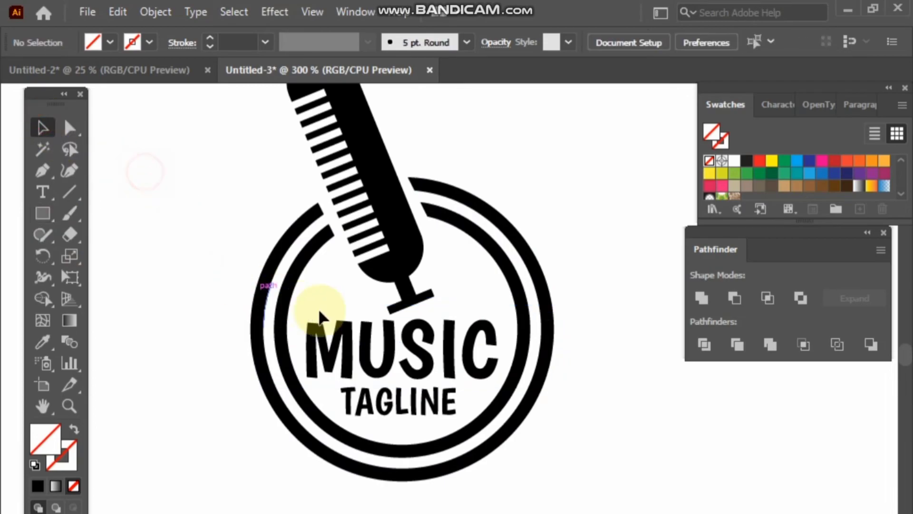
left_click(325, 309)
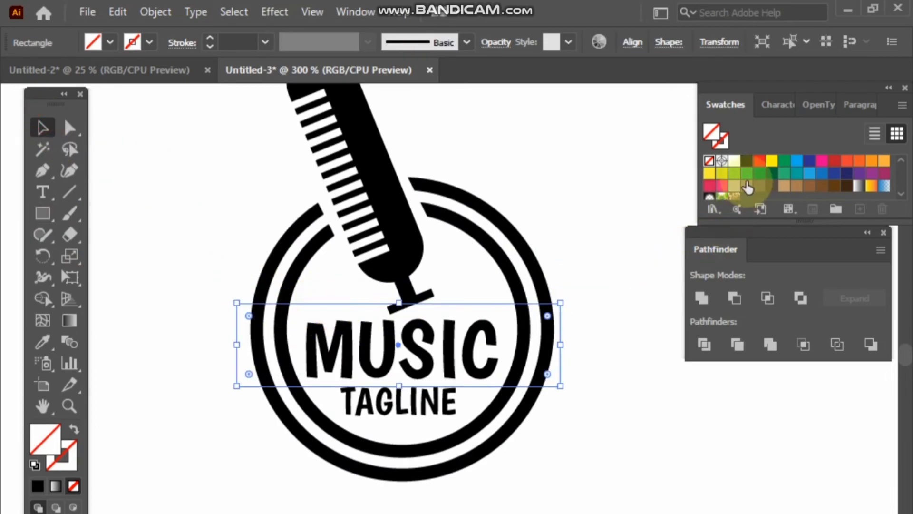
left_click(760, 161)
left_click(620, 355)
scroll(616, 343, "up", 1, "alt")
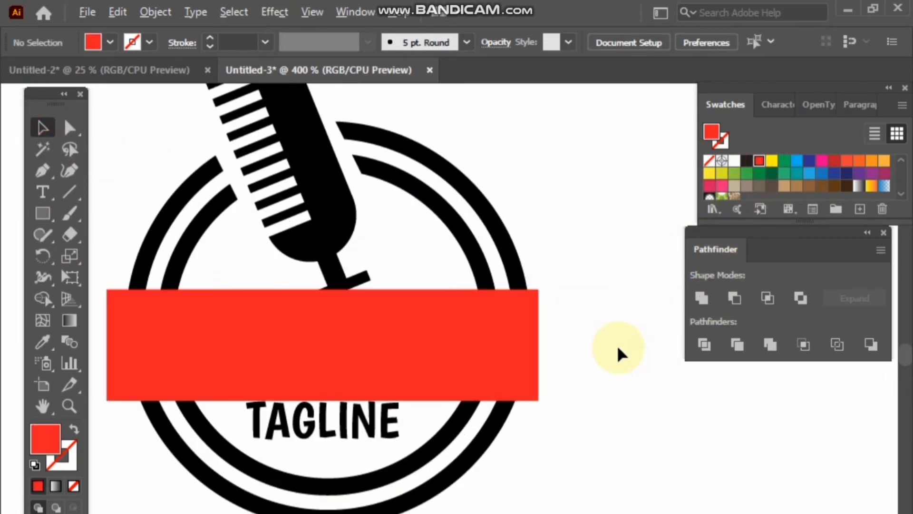
scroll(536, 289, "up", 2, "alt")
left_click_drag(516, 309, 514, 312)
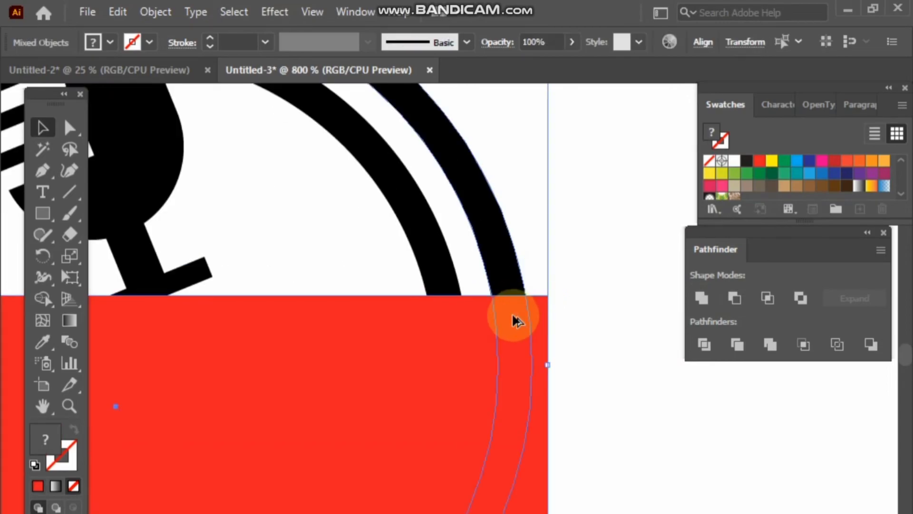
scroll(519, 317, "down", 2, "alt")
With Shape Builder, remove the ring segments and red overflow on both sides of MUSIC
left_click(31, 299)
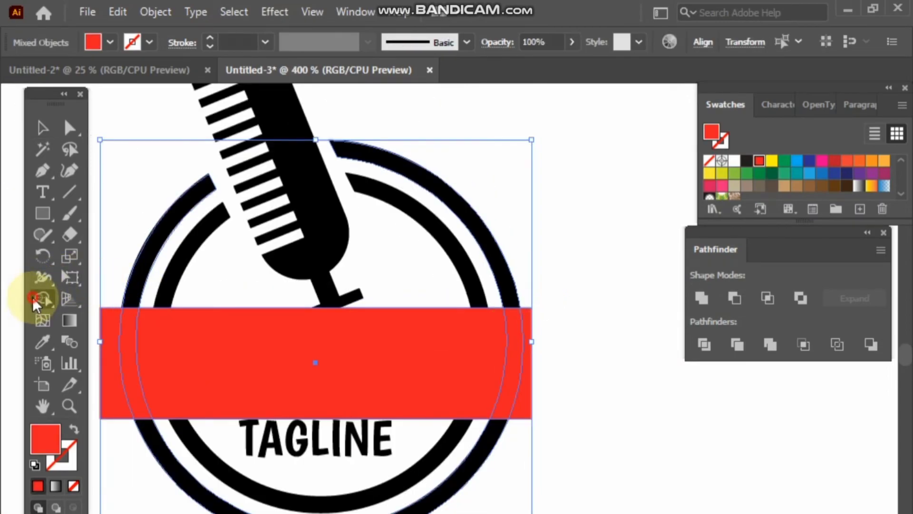
left_click_drag(114, 340, 506, 348)
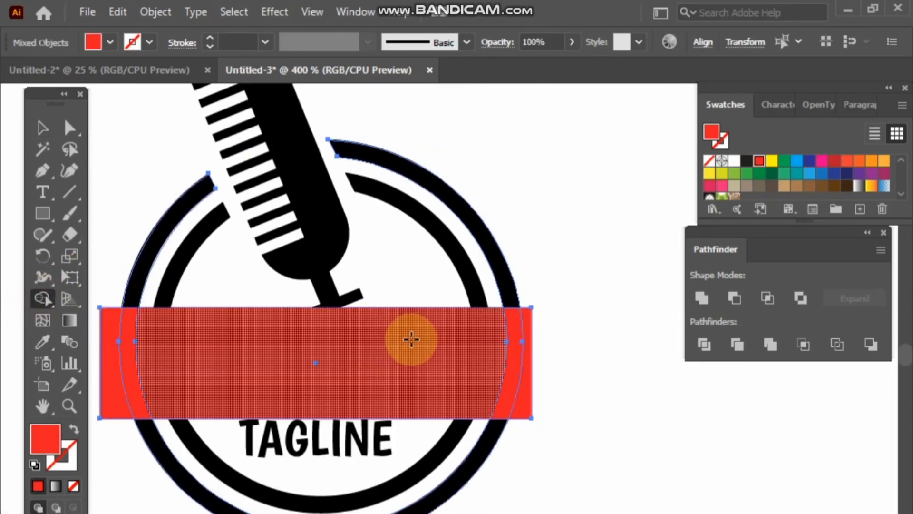
left_click(517, 353, "alt")
left_click(529, 391, "alt")
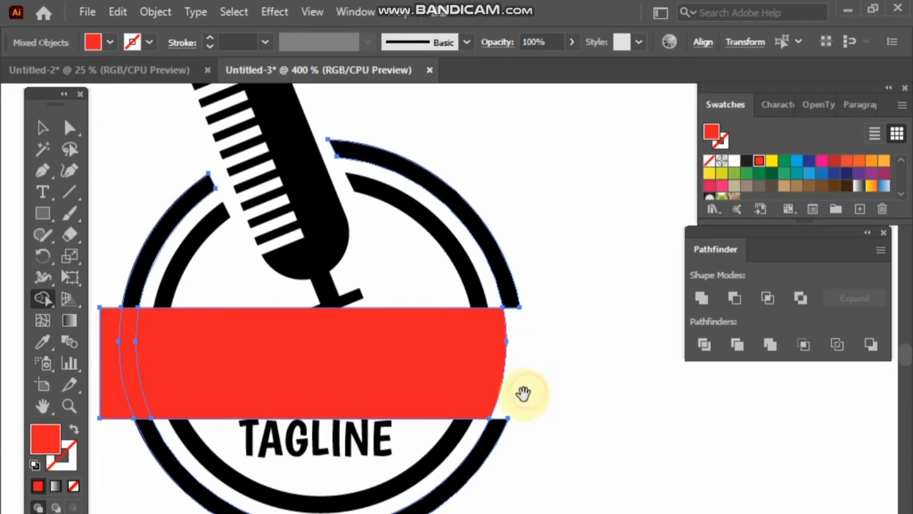
scroll(504, 385, "left", 2)
scroll(361, 361, "left", 3)
left_click(293, 356, "alt")
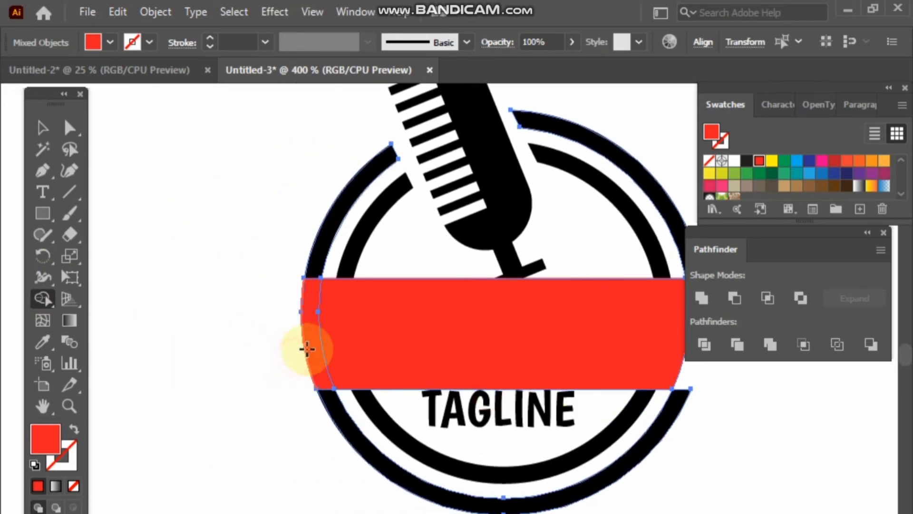
Delete the temporary red rectangle to reveal MUSIC again
left_click(41, 128)
left_click(260, 246)
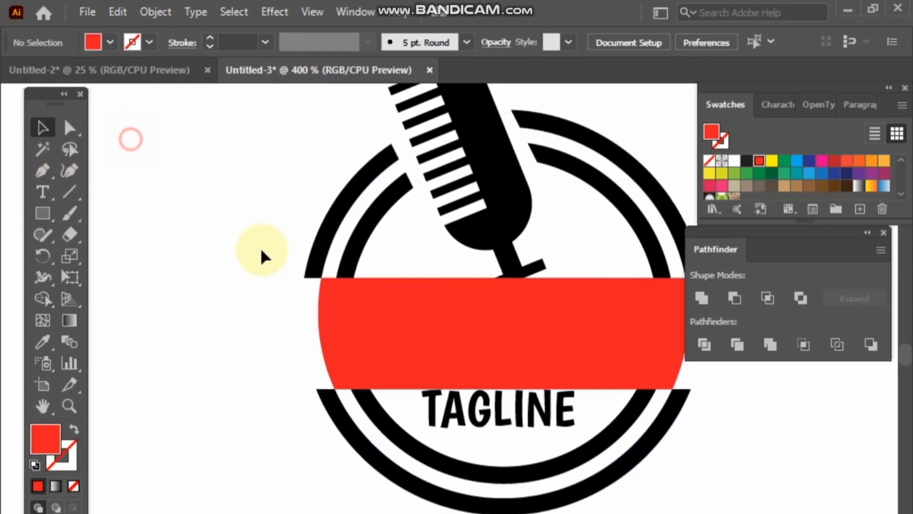
left_click(335, 286)
key("Delete")
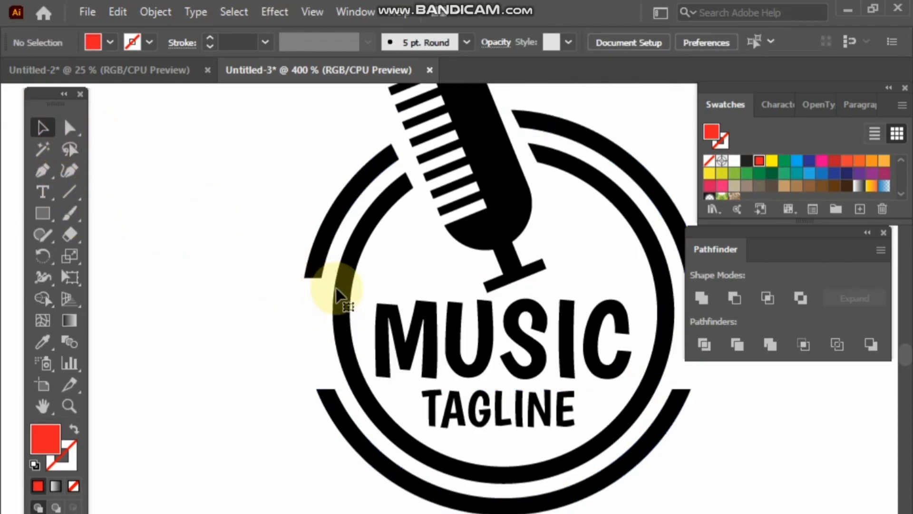
scroll(337, 295, "down", 2)
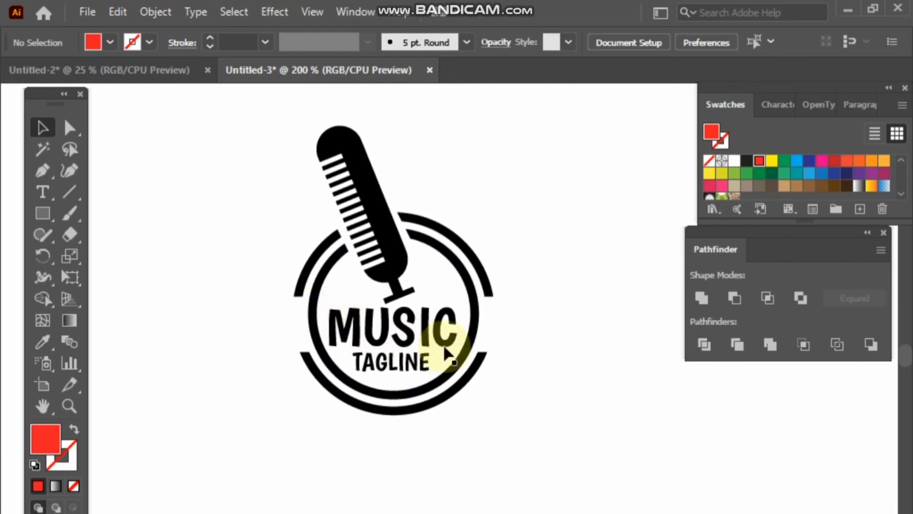
Enlarge the microphone from its top-left corner and lower it slightly toward MUSIC
left_click(394, 220)
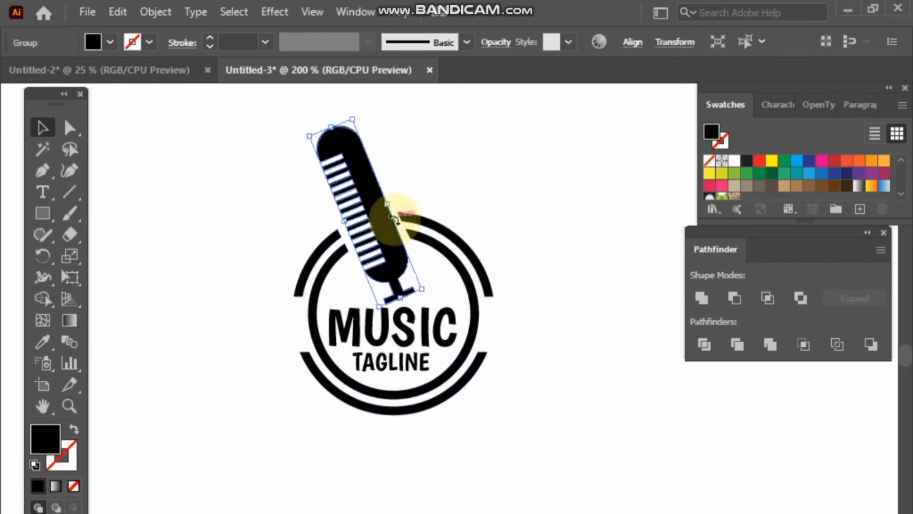
left_click_drag(326, 163, 310, 162)
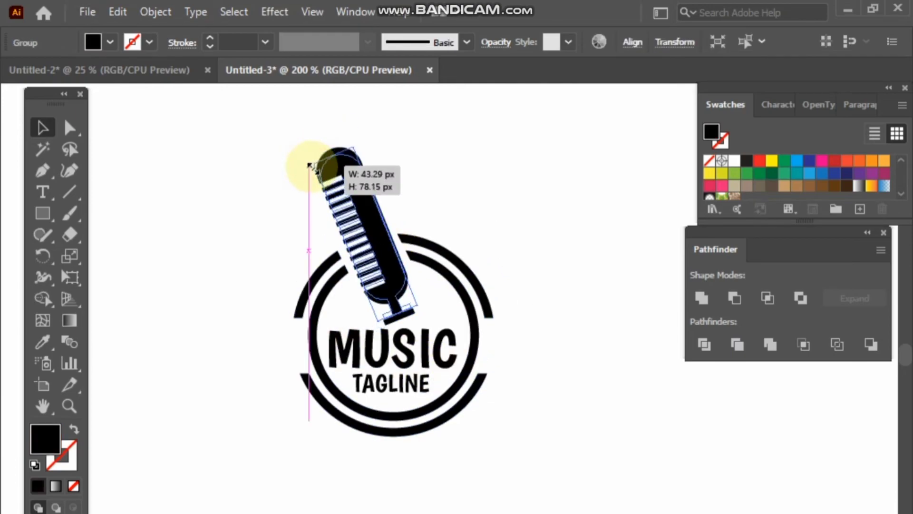
left_click(422, 171)
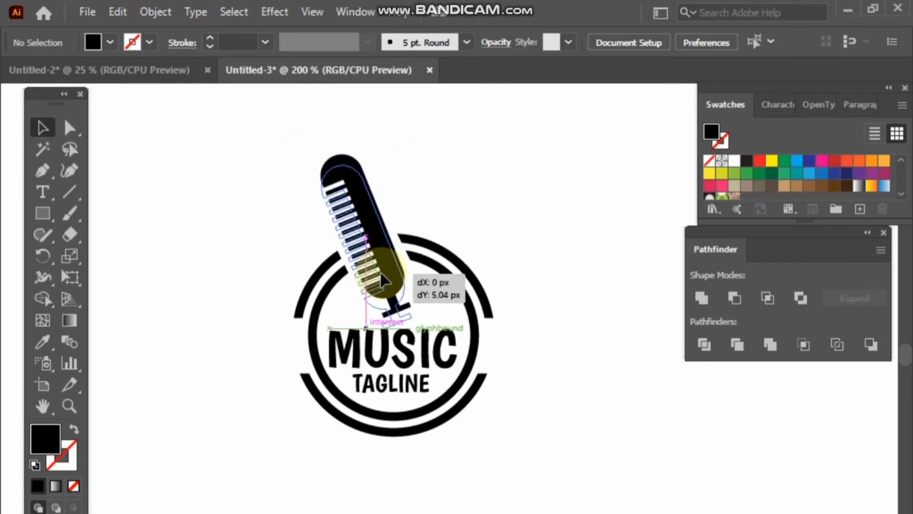
left_click_drag(380, 272, 381, 272)
left_click(452, 218)
Zoom out, centre the view and marquee-select the entire logo
key("ctrl+minus")
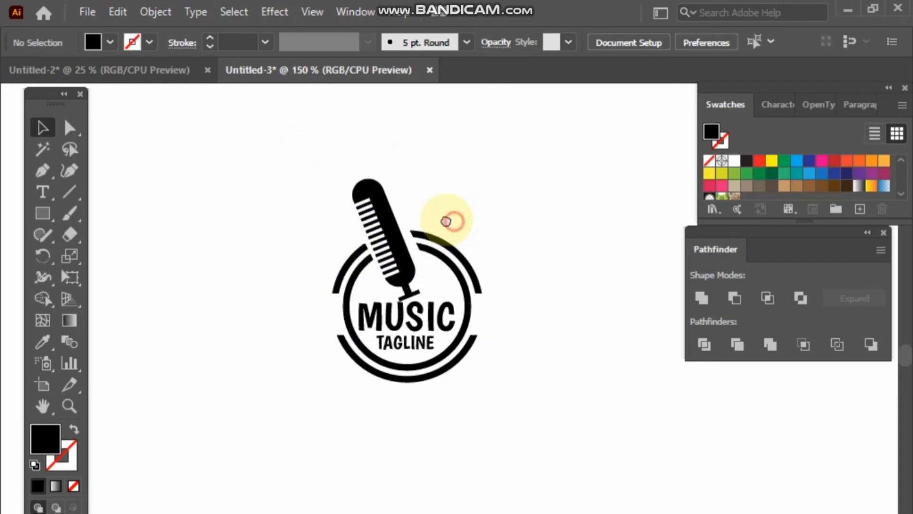
left_click_drag(452, 217, 440, 215)
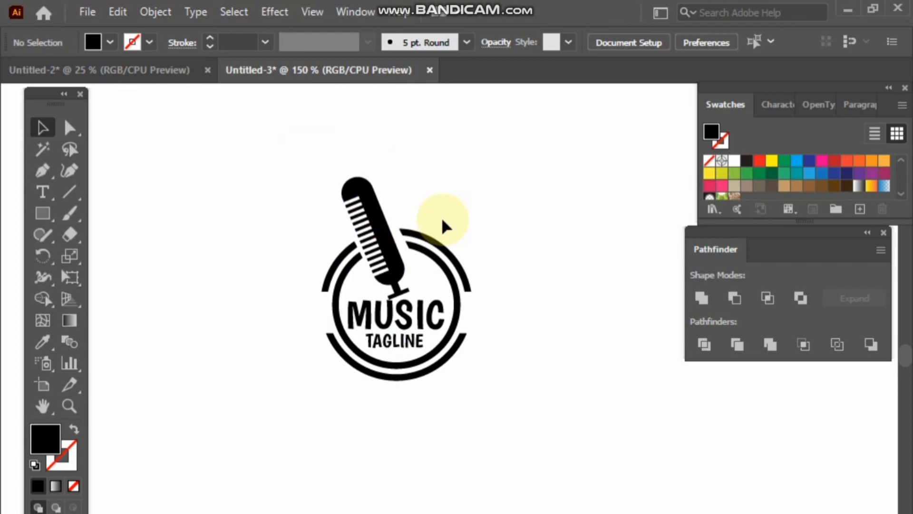
key("alt")
scroll(442, 224, "up", 1)
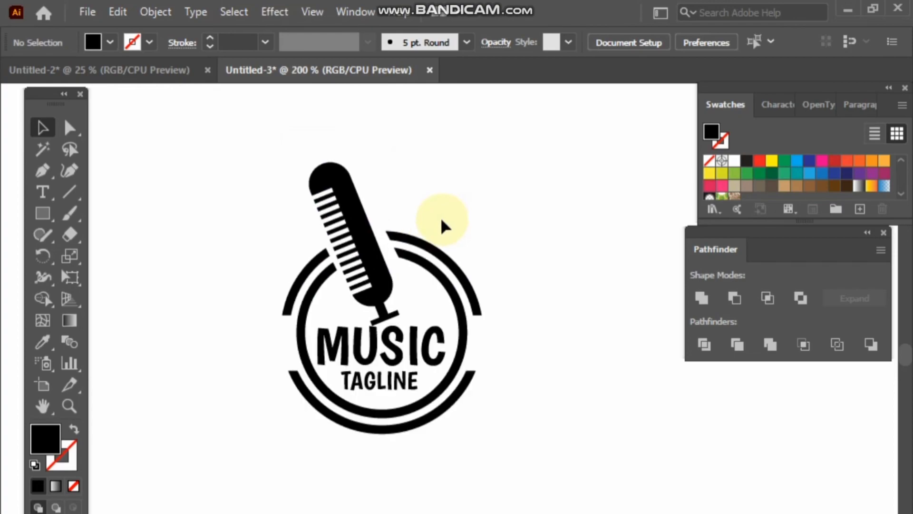
left_click_drag(236, 202, 590, 509)
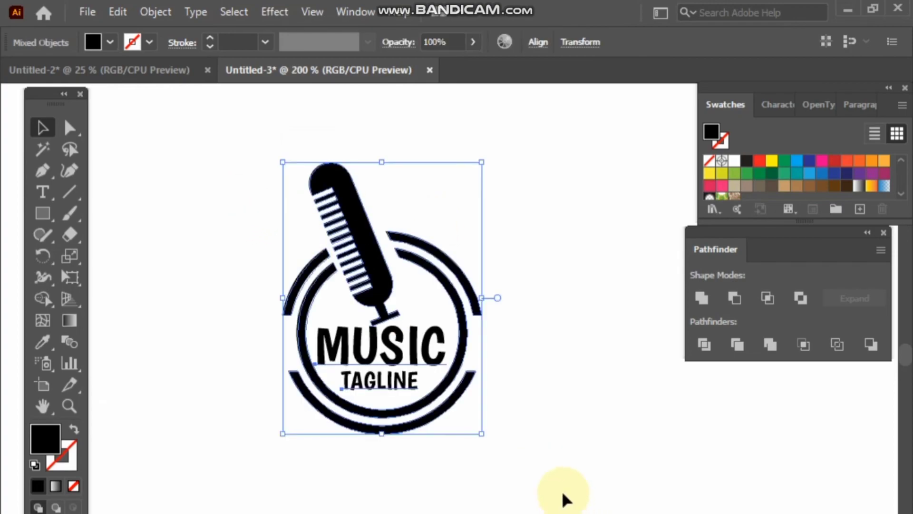
Close Untitled-1 without saving and hide Layer 1 in the rm421-66.psd mockup
left_click(734, 160)
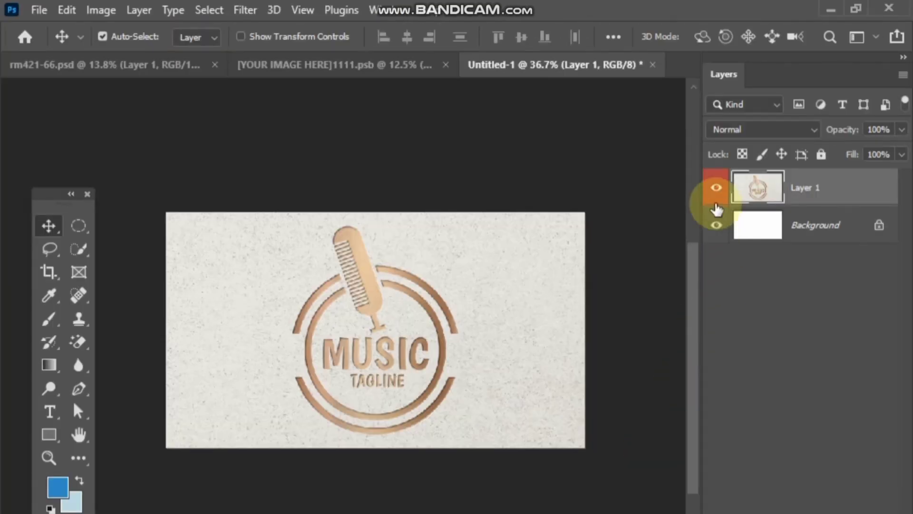
left_click(652, 64)
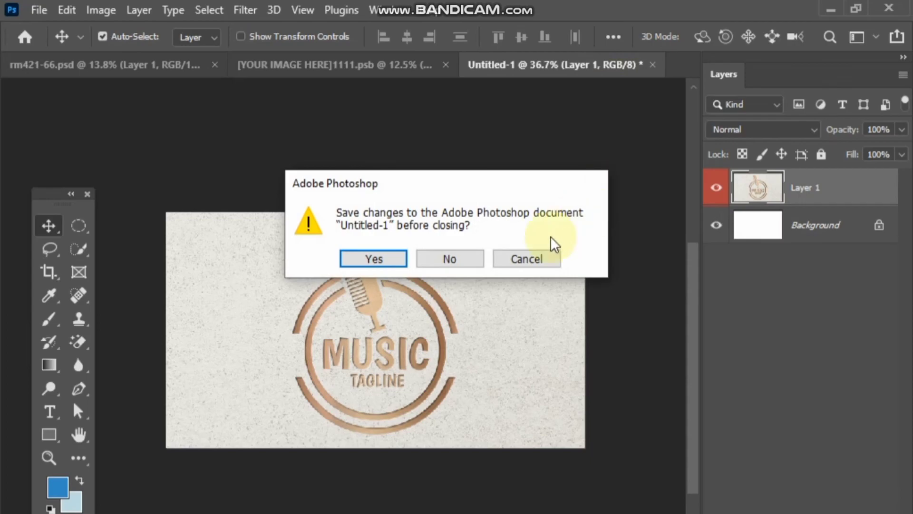
left_click(469, 258)
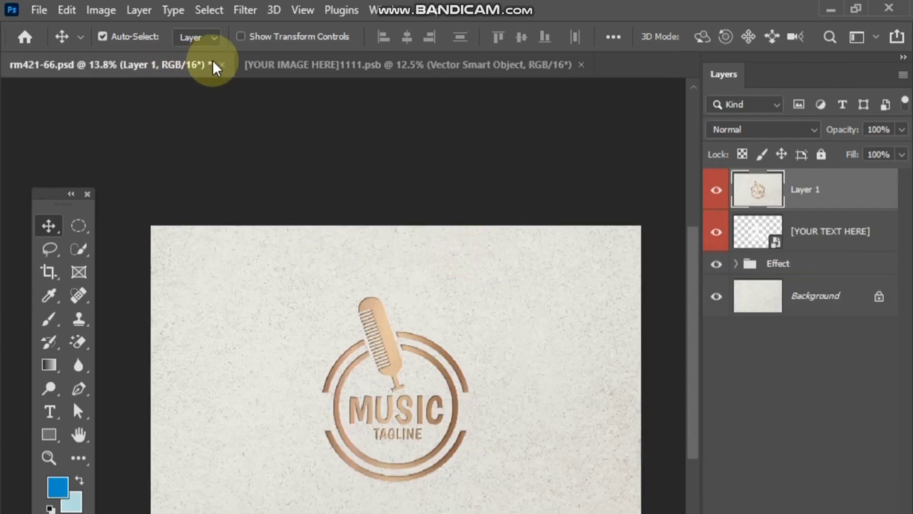
left_click(395, 66)
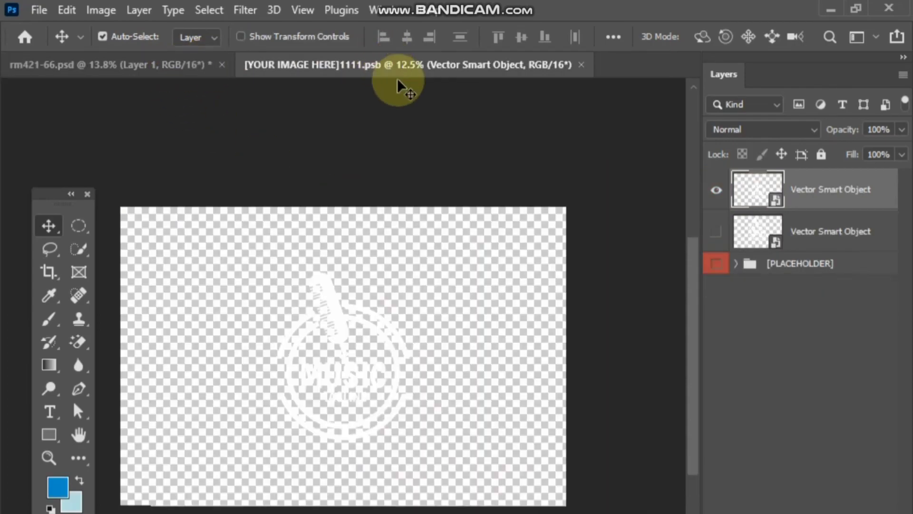
left_click(185, 64)
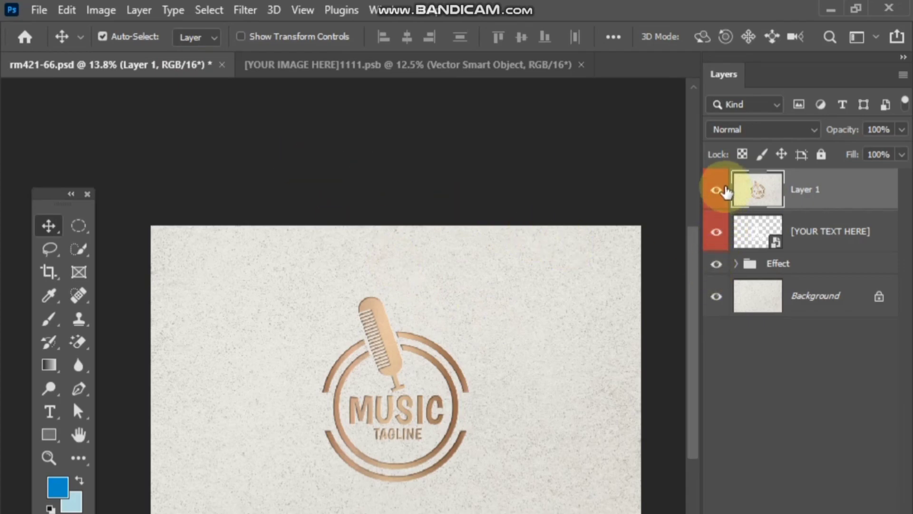
left_click(719, 189)
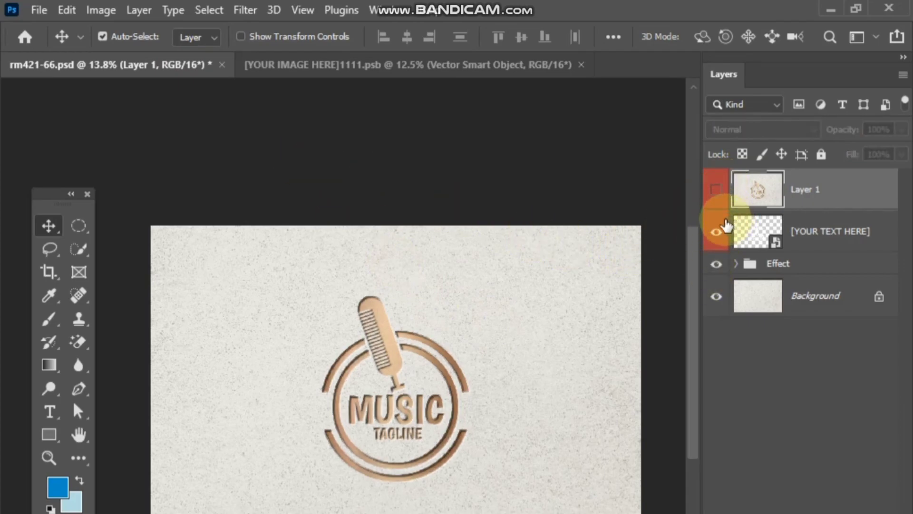